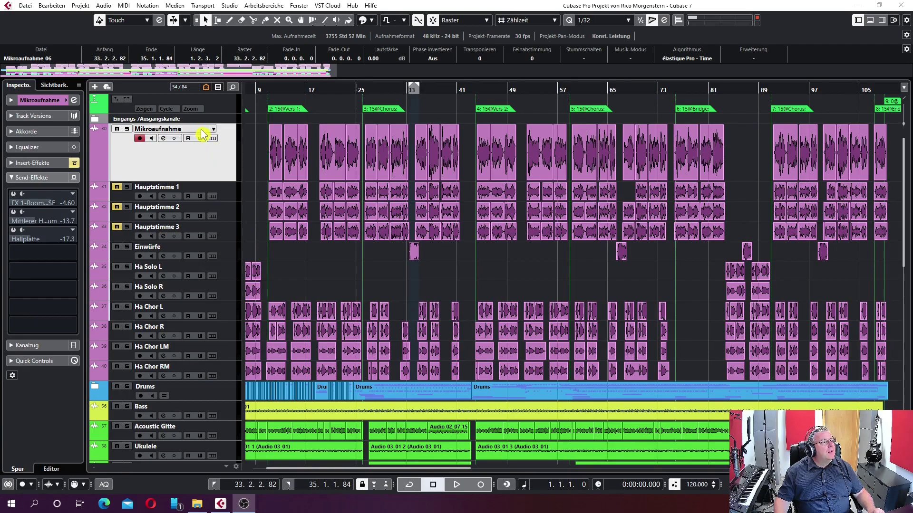
Set the locators to the Mikroaufnahme event starting at bar 19, extend the range to bar 33 and activate cycle playback
{"action": "left_click", "coordinate": [334, 170]}
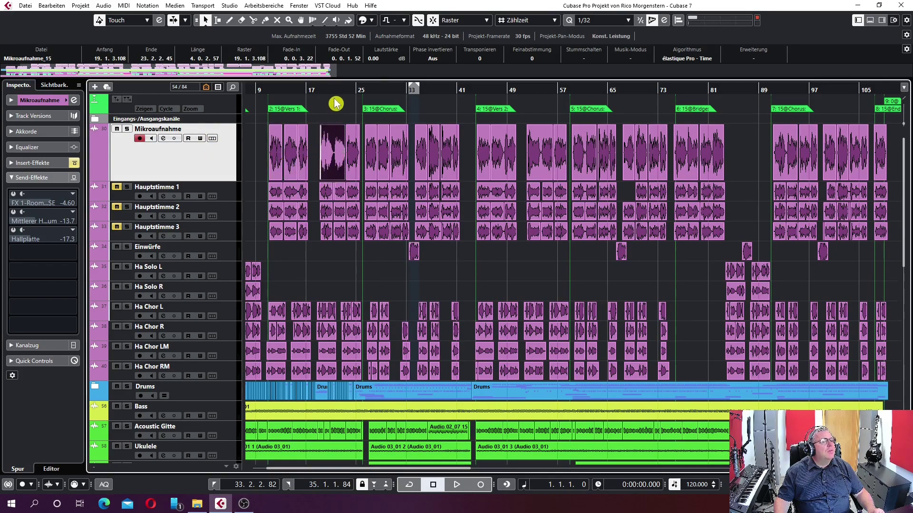
{"action": "key", "text": "p"}
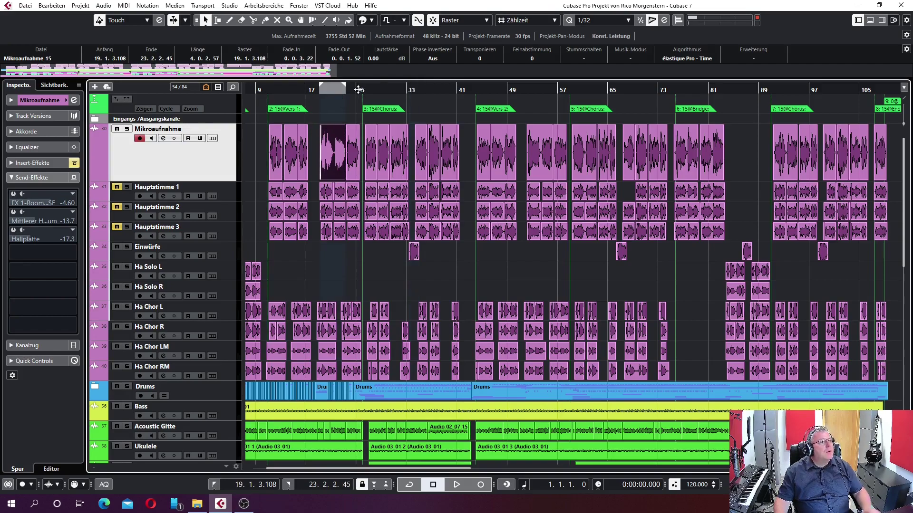
{"action": "left_click_drag", "start_coordinate": [345, 89], "coordinate": [418, 110]}
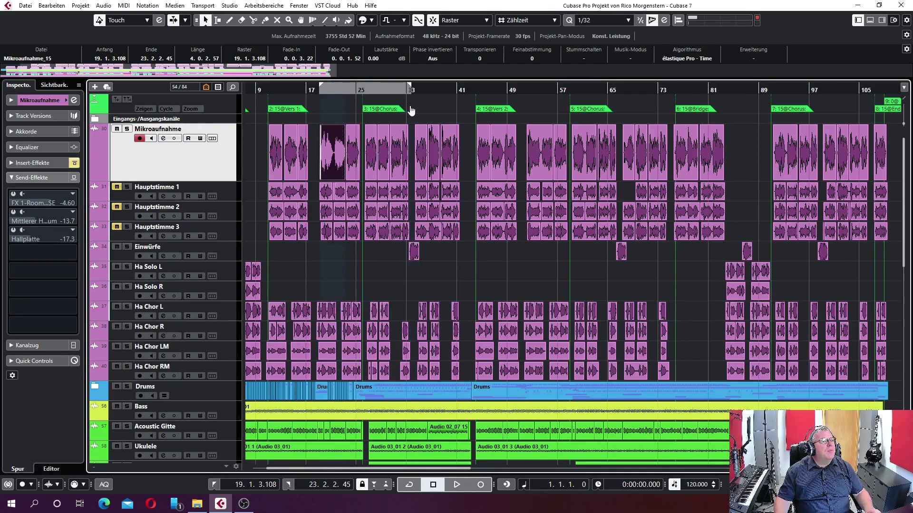
{"action": "left_click", "coordinate": [343, 122]}
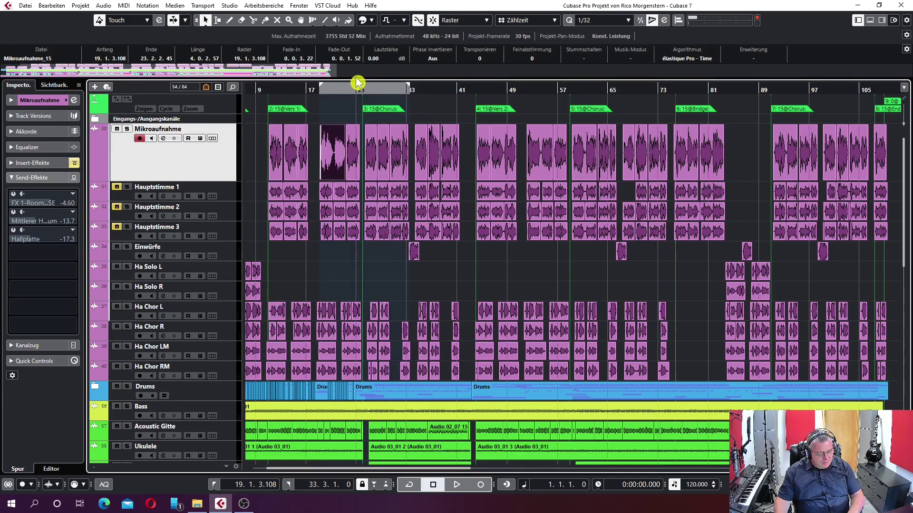
{"action": "left_click", "coordinate": [408, 486]}
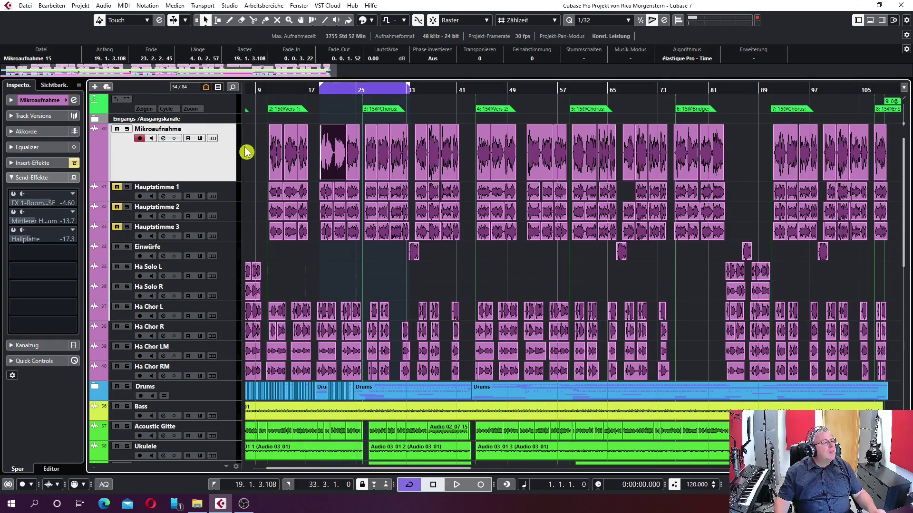
Solo the Mikroaufnahme track and play its vocal within the cycle range without active inserts
{"action": "left_click", "coordinate": [127, 128]}
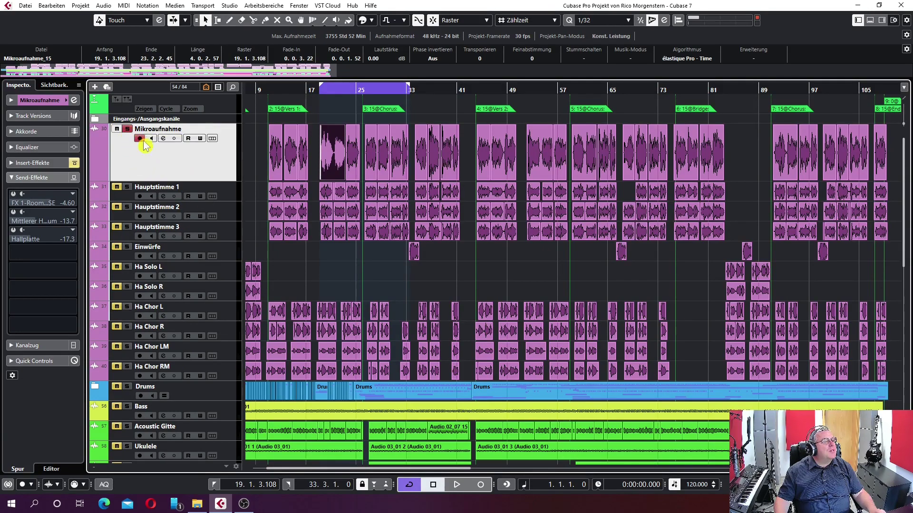
{"action": "key", "text": "space"}
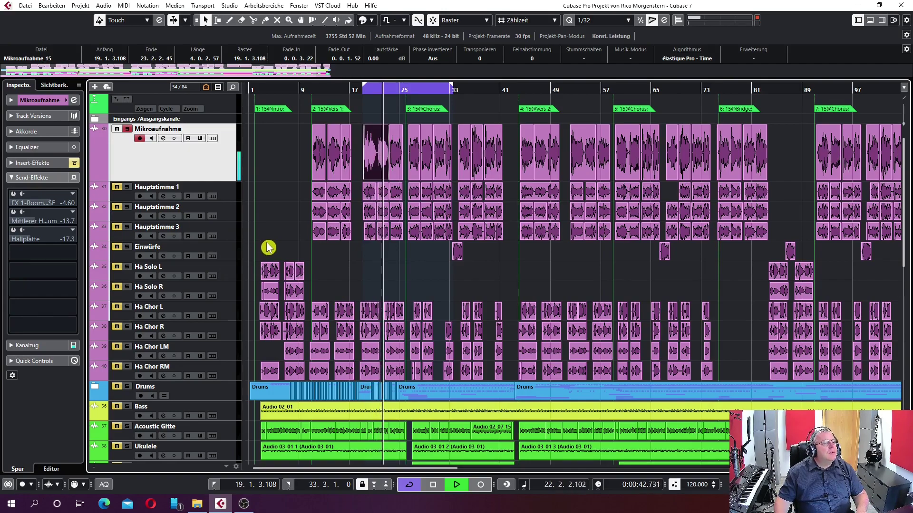
{"action": "key", "text": "space"}
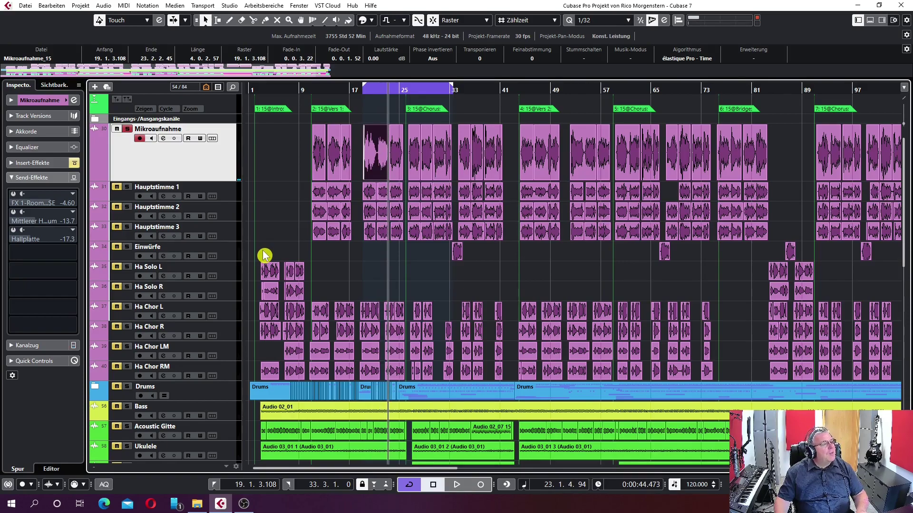
Activate the Frequency insert on Mikroaufnahme, open its editor and audition the EQ bands during playback
{"action": "left_click", "coordinate": [13, 165]}
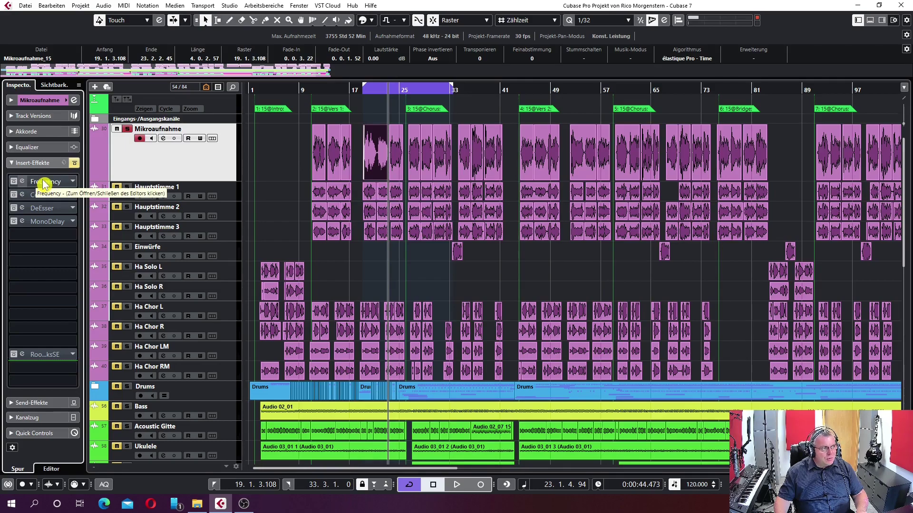
{"action": "left_click", "coordinate": [9, 183]}
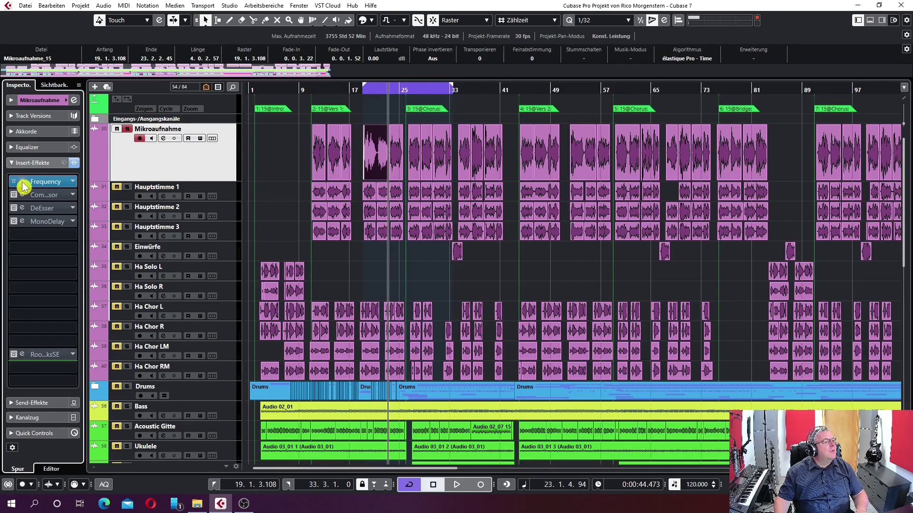
{"action": "left_click_drag", "start_coordinate": [498, 95], "coordinate": [493, 77]}
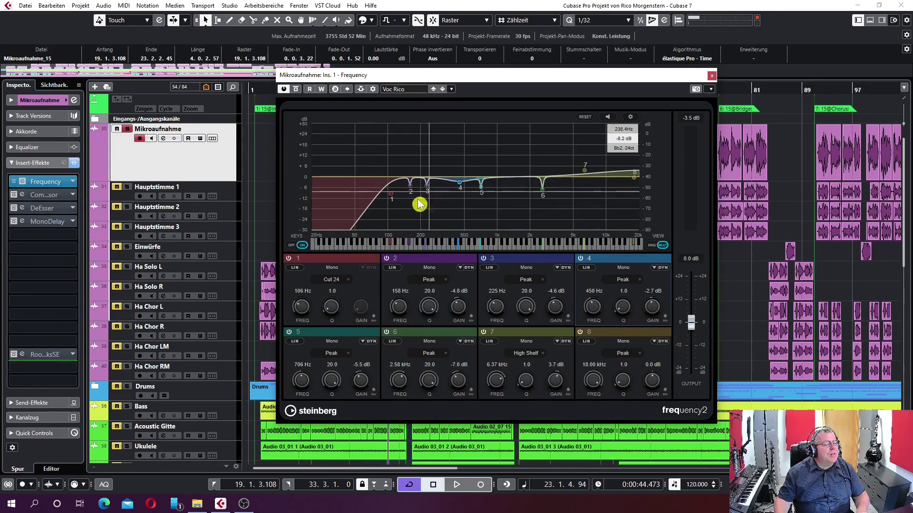
{"action": "key", "text": "space"}
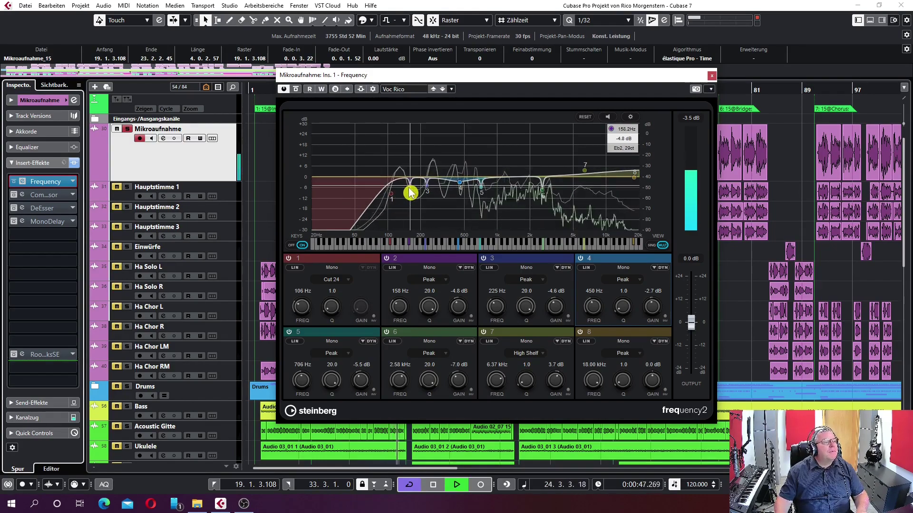
{"action": "mouse_move", "coordinate": [456, 306]}
{"action": "left_mouse_down"}
{"action": "mouse_move", "coordinate": [466, 264]}
{"action": "mouse_move", "coordinate": [461, 309]}
{"action": "left_mouse_up"}
{"action": "key", "text": "space"}
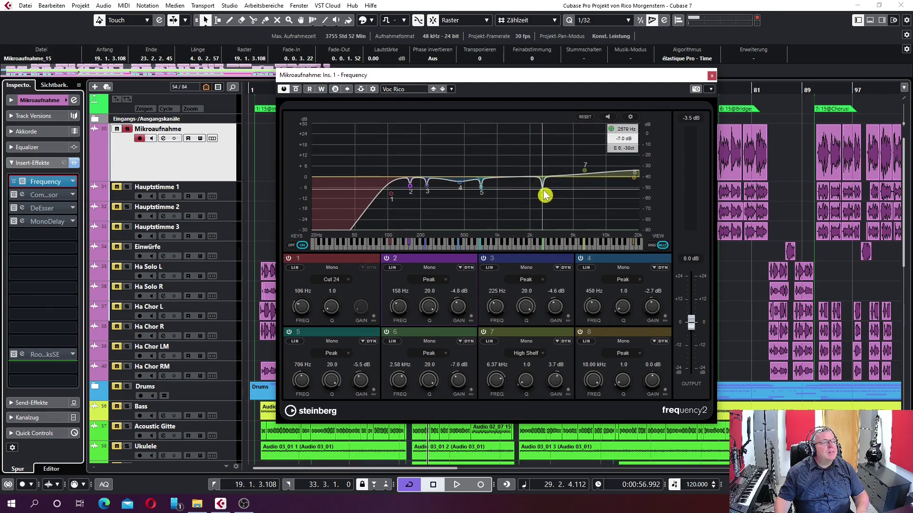
Retune EQ band 6 during playback by sweeping it with a 19 dB boost to 3.39 kHz and cutting it to -6.7 dB
{"action": "key", "text": "space"}
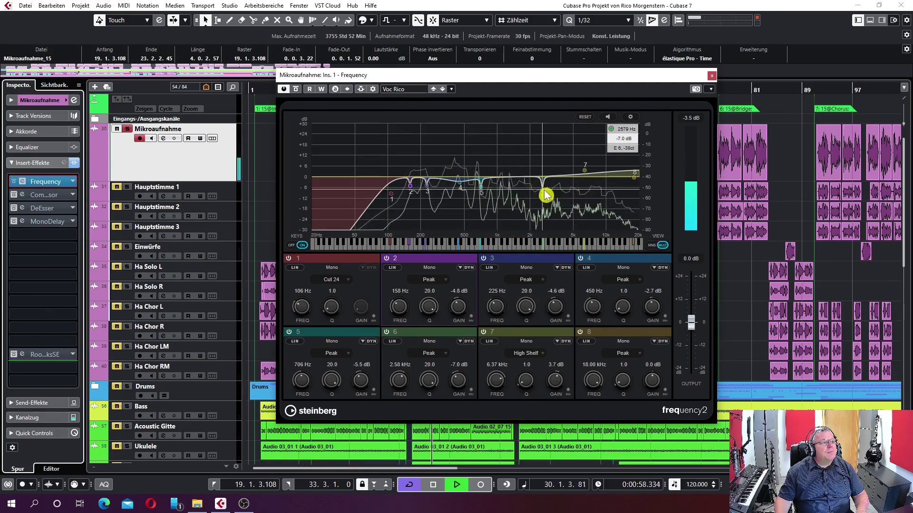
{"action": "left_click_drag", "start_coordinate": [547, 189], "coordinate": [552, 154]}
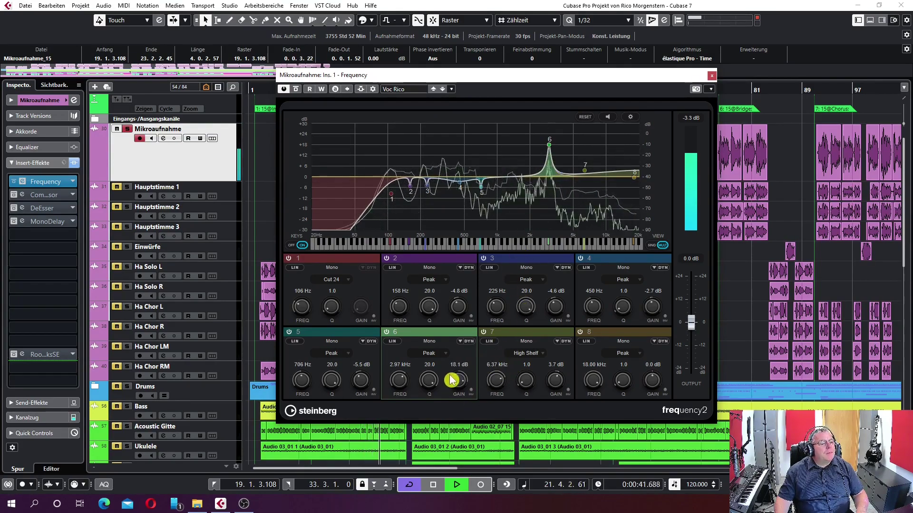
{"action": "scroll", "coordinate": [459, 382], "scroll_direction": "up", "scroll_amount": 3}
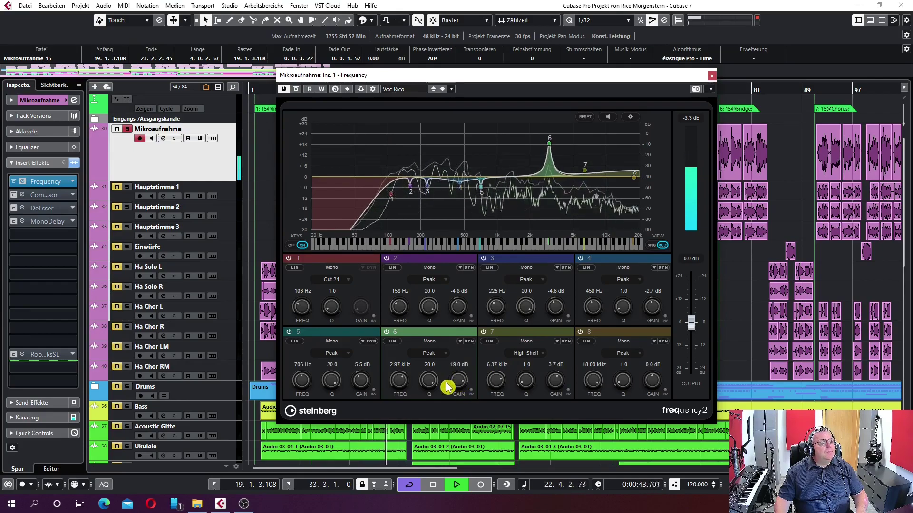
{"action": "left_click_drag", "start_coordinate": [396, 372], "coordinate": [426, 407]}
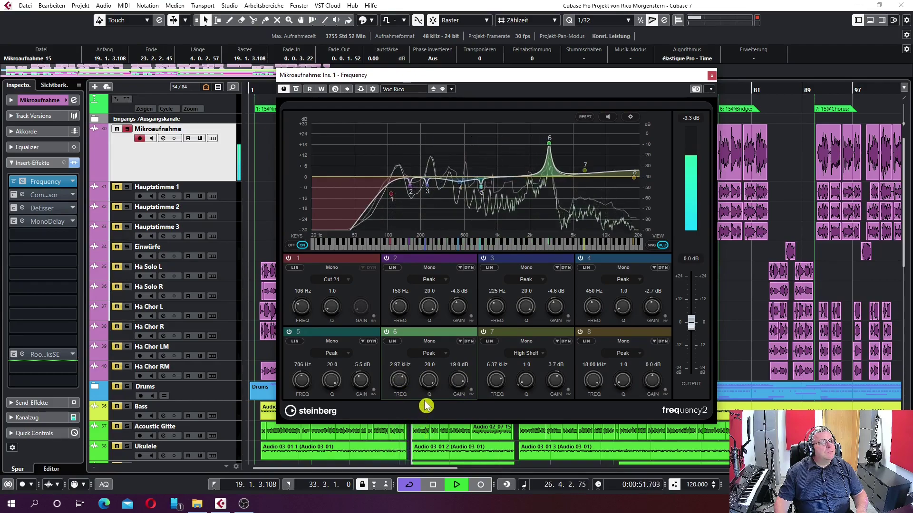
{"action": "left_click_drag", "start_coordinate": [426, 406], "coordinate": [430, 407]}
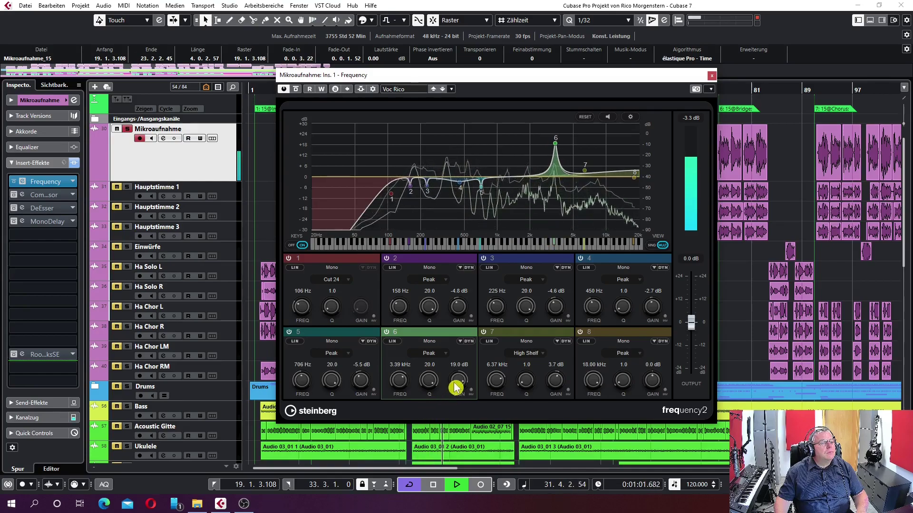
{"action": "left_click_drag", "start_coordinate": [460, 381], "coordinate": [464, 435]}
{"action": "key", "text": "space"}
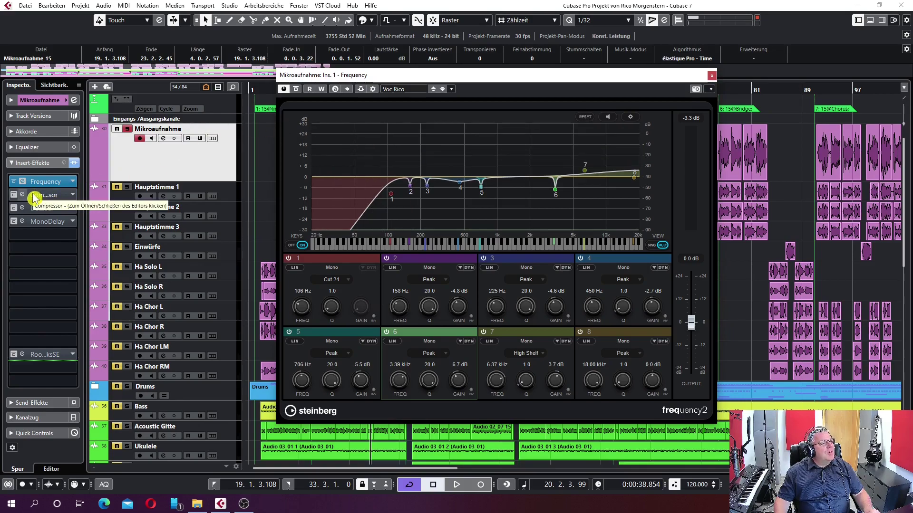
Activate the Compressor insert on Mikroaufnahme and open its editor while the vocal plays
{"action": "key", "text": "space"}
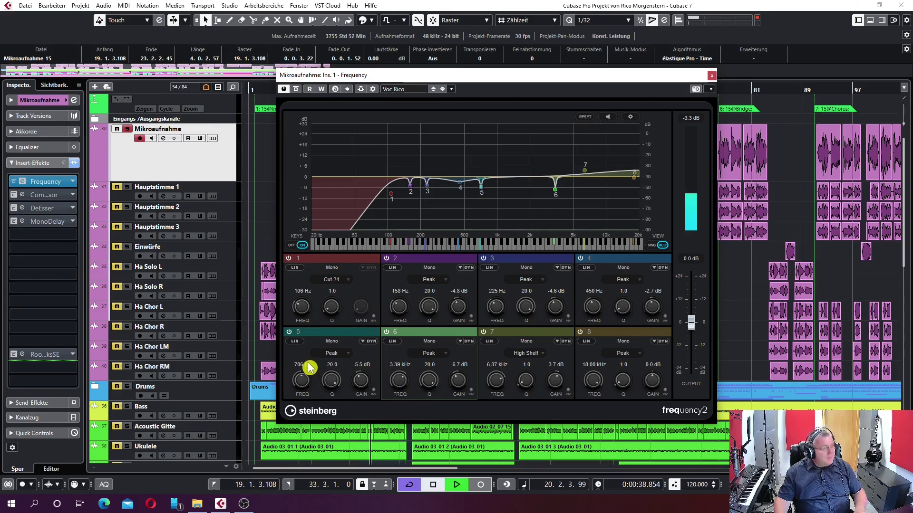
{"action": "left_click", "coordinate": [12, 195]}
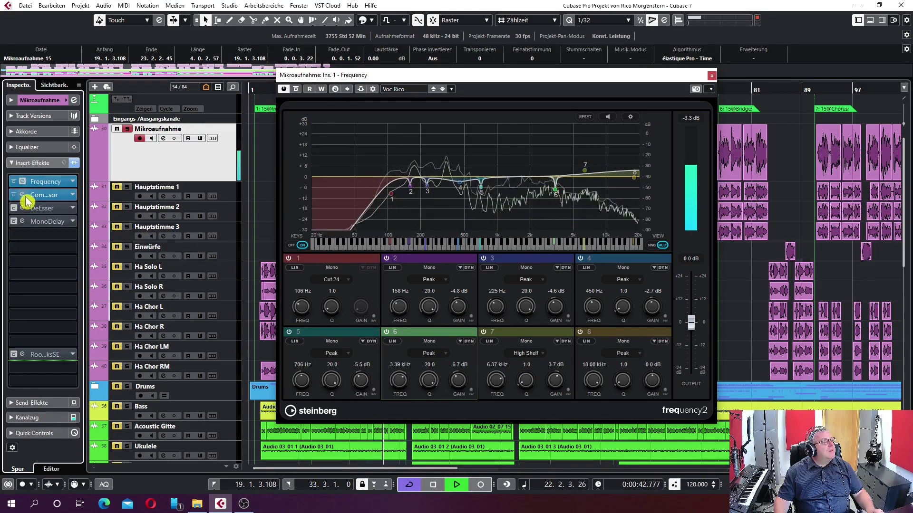
{"action": "left_click", "coordinate": [25, 199]}
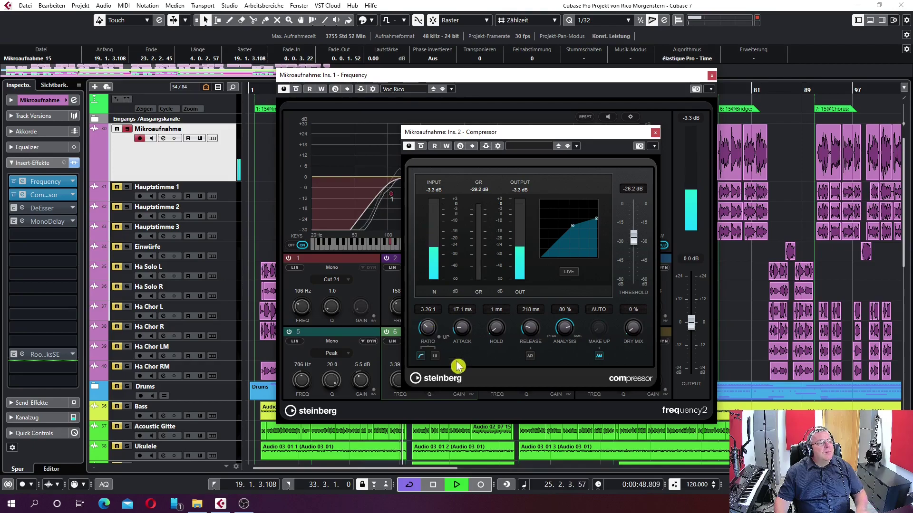
{"action": "key", "text": "space"}
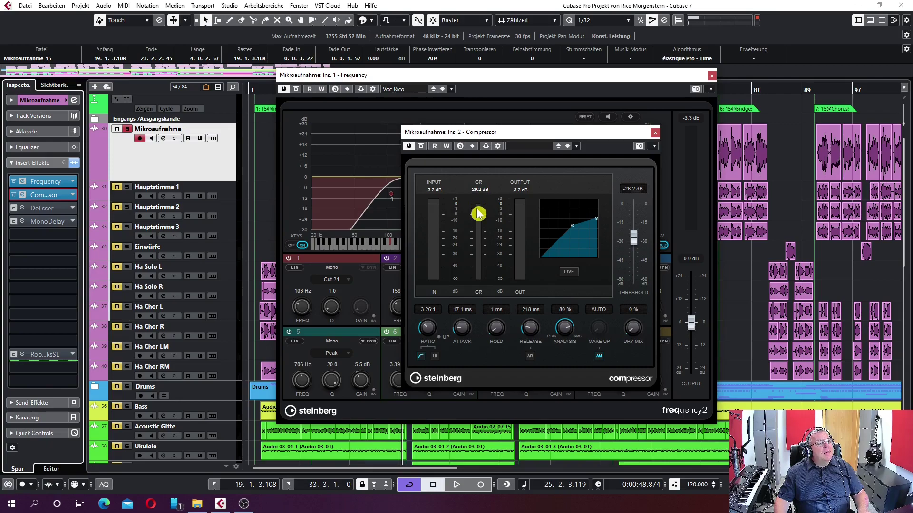
Raise the Compressor threshold to 0 dB, then lower it during playback to -26.6 dB
{"action": "left_click_drag", "start_coordinate": [636, 241], "coordinate": [648, 200]}
{"action": "key", "text": "space"}
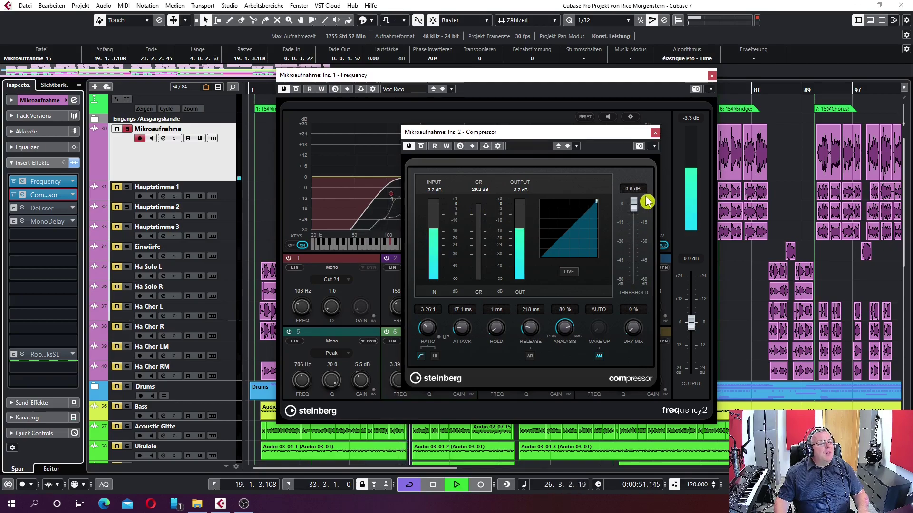
{"action": "left_click_drag", "start_coordinate": [646, 201], "coordinate": [649, 242]}
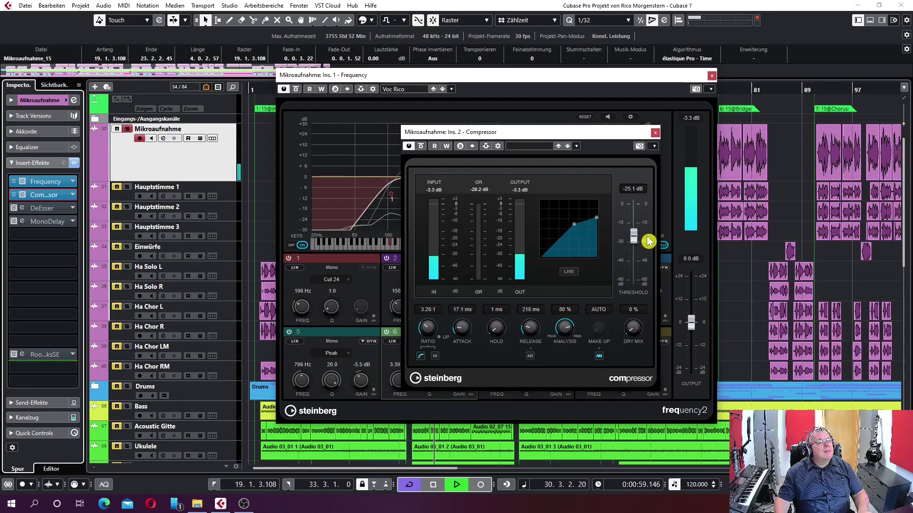
{"action": "left_click_drag", "start_coordinate": [649, 241], "coordinate": [649, 243]}
{"action": "key", "text": "space"}
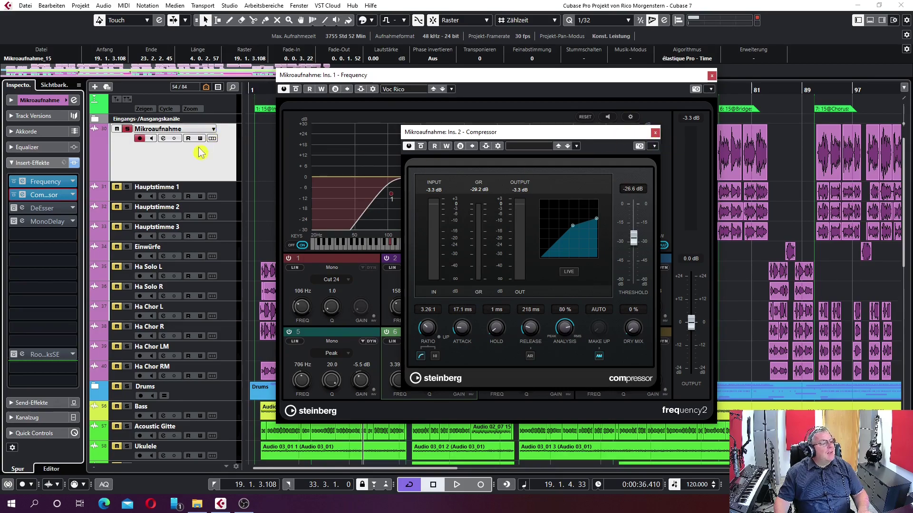
Activate the DeEsser insert on Mikroaufnahme and place its opened editor fully in view
{"action": "left_click", "coordinate": [14, 210]}
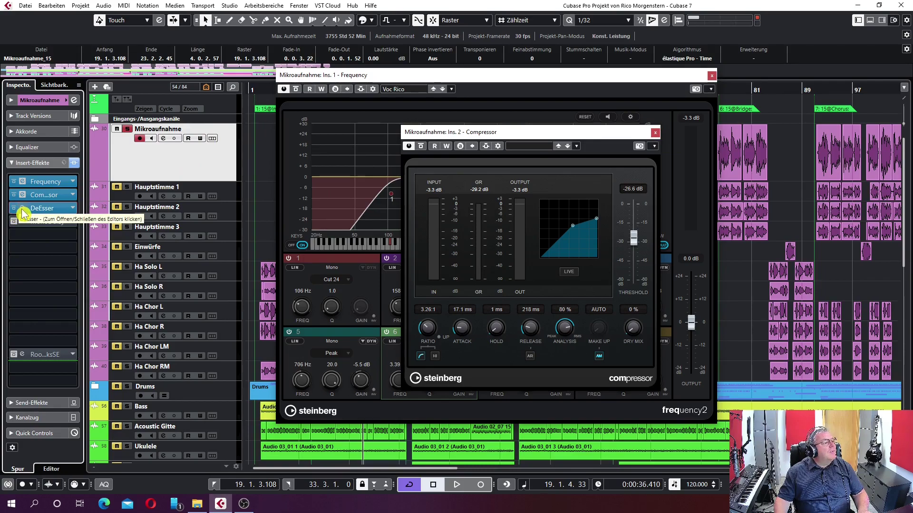
{"action": "left_click", "coordinate": [24, 209]}
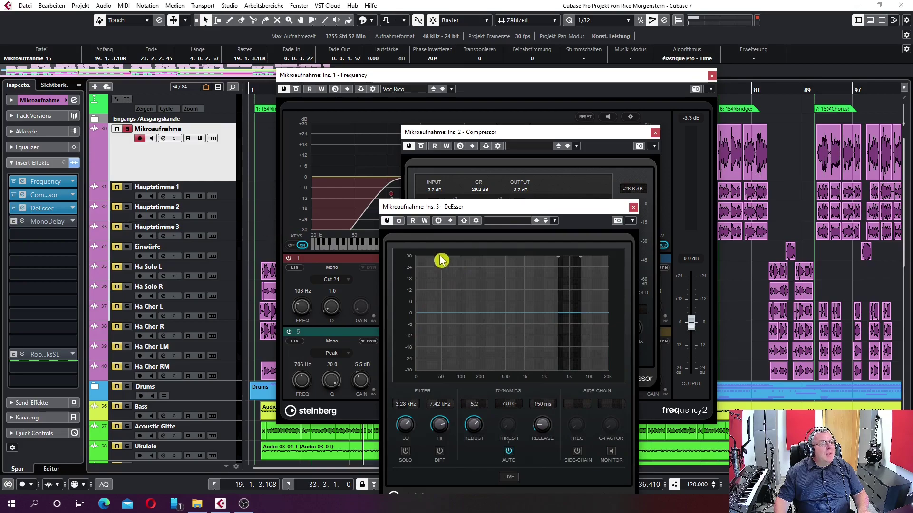
{"action": "left_click_drag", "start_coordinate": [531, 209], "coordinate": [525, 164]}
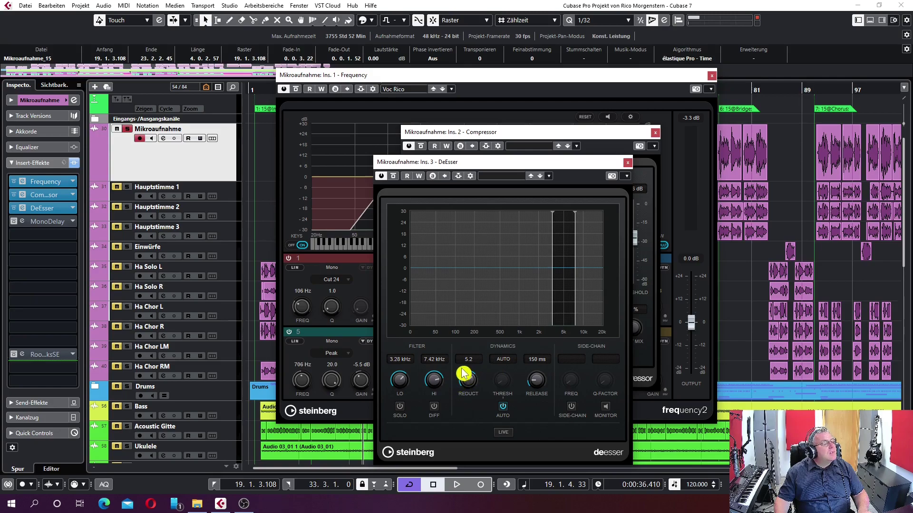
Play the vocal and compare its sibilance with the DeEsser bypassed and active
{"action": "key", "text": "space"}
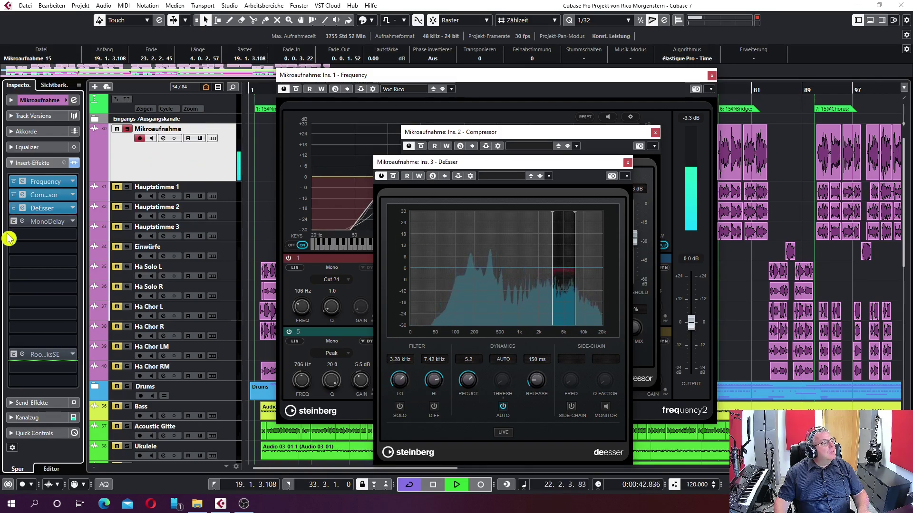
{"action": "left_click", "coordinate": [14, 209]}
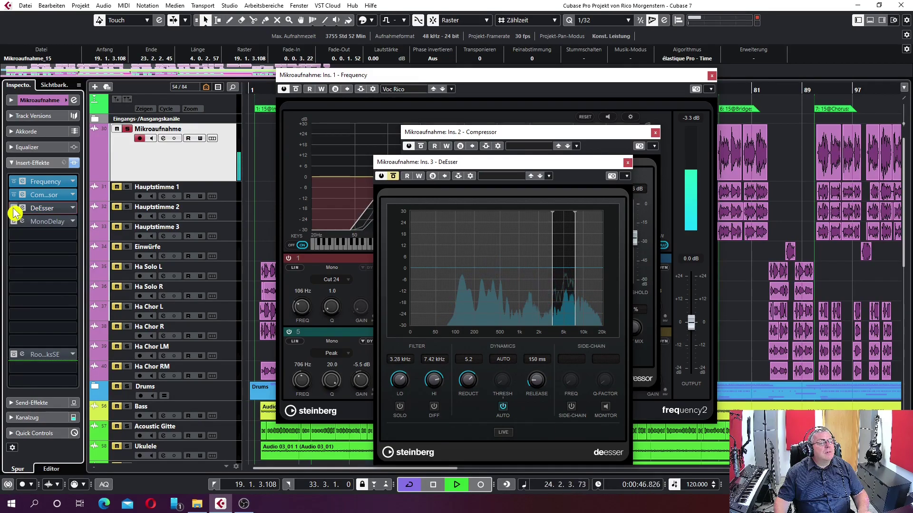
{"action": "left_click", "coordinate": [14, 209]}
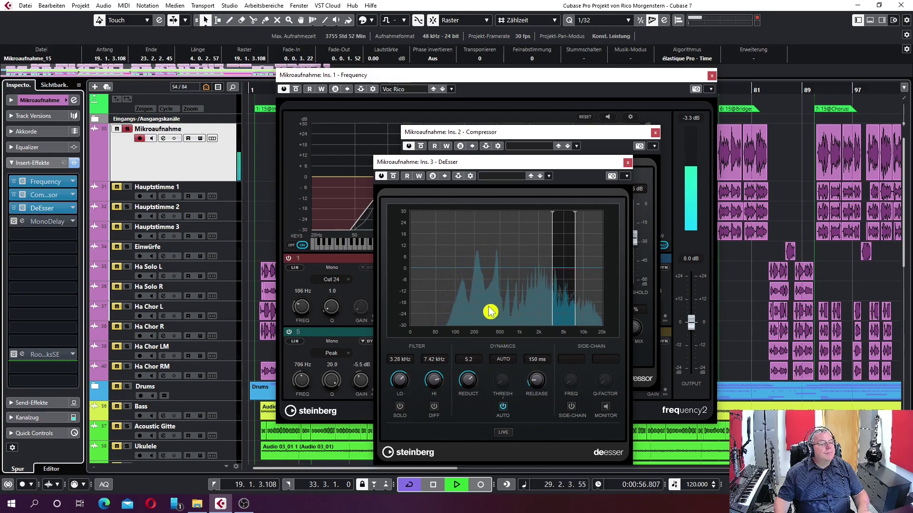
{"action": "key", "text": "space"}
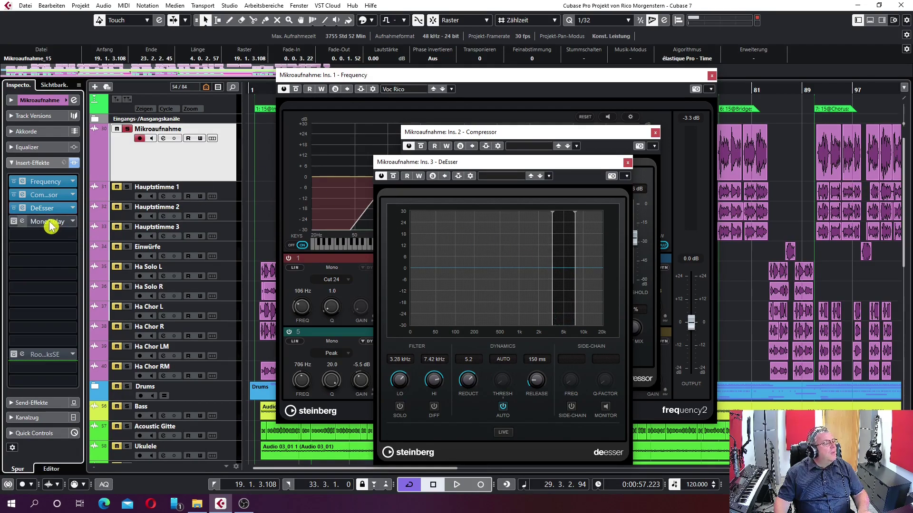
Activate the MonoDelay insert on Mikroaufnahme and set its mix to 8.5 % and feedback to 44.5 % during playback
{"action": "left_click", "coordinate": [22, 222]}
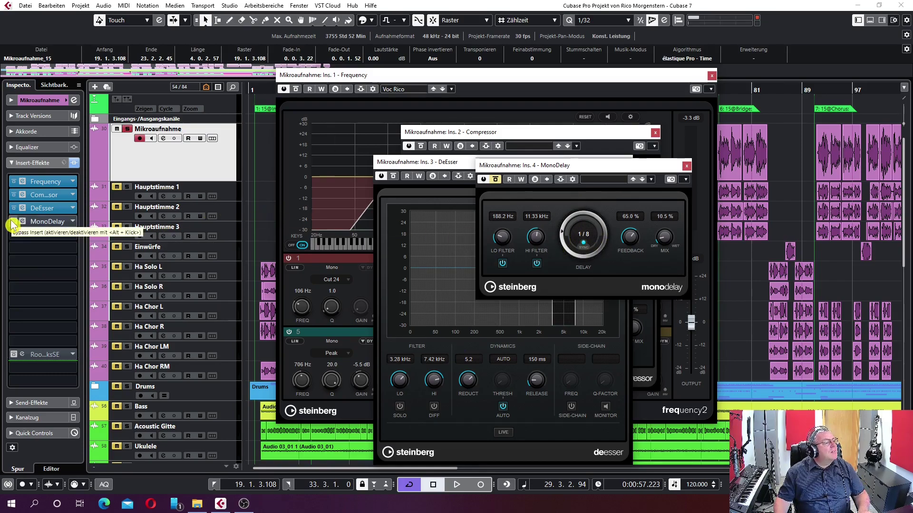
{"action": "key", "text": "space"}
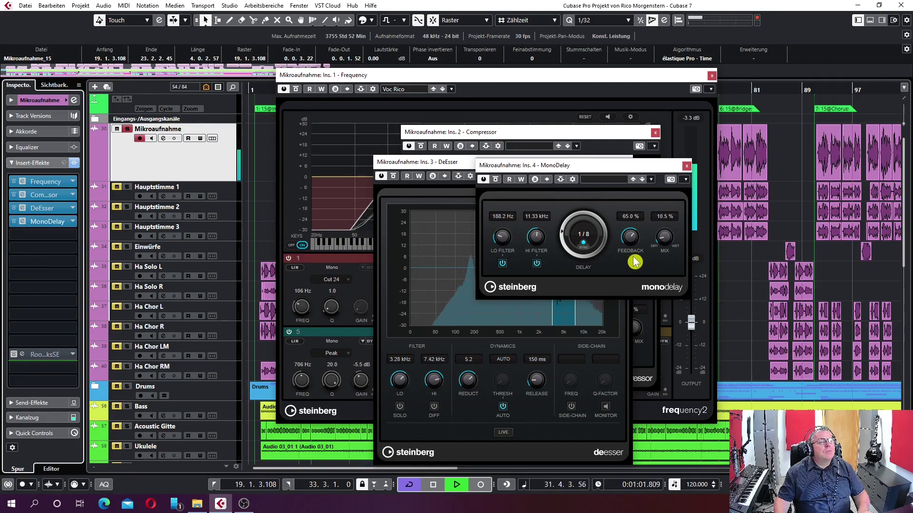
{"action": "left_click_drag", "start_coordinate": [668, 241], "coordinate": [634, 261]}
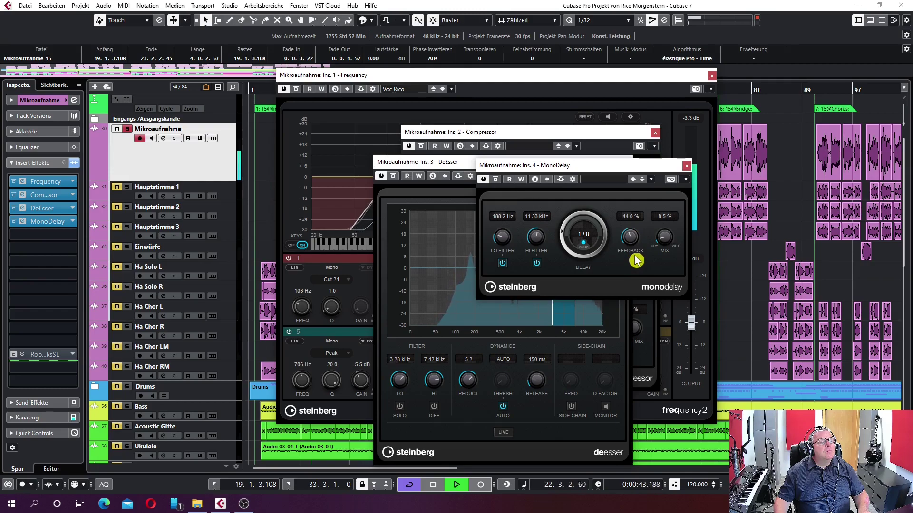
{"action": "key", "text": "space"}
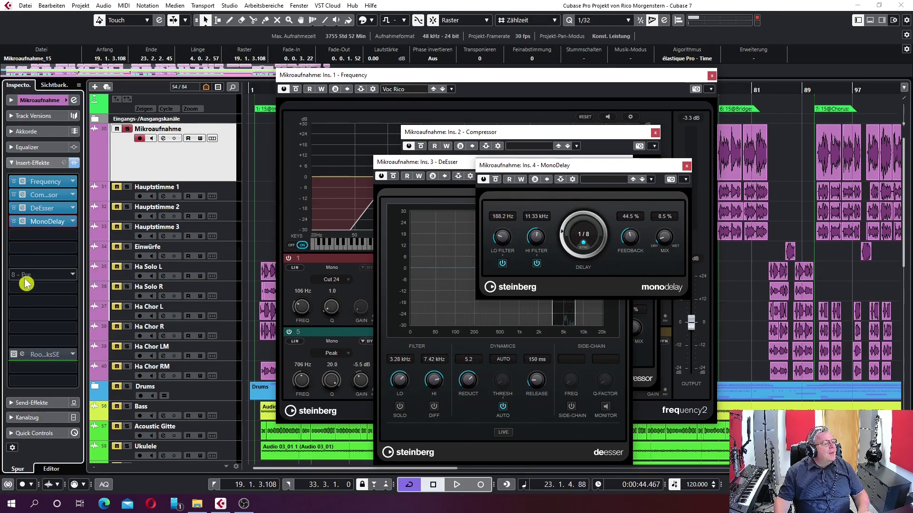
Show the Mikroaufnahme send effects and activate the FX 1 RoomWorks SE, Mittlerer H...um and Hallplatte sends
{"action": "left_click", "coordinate": [10, 404]}
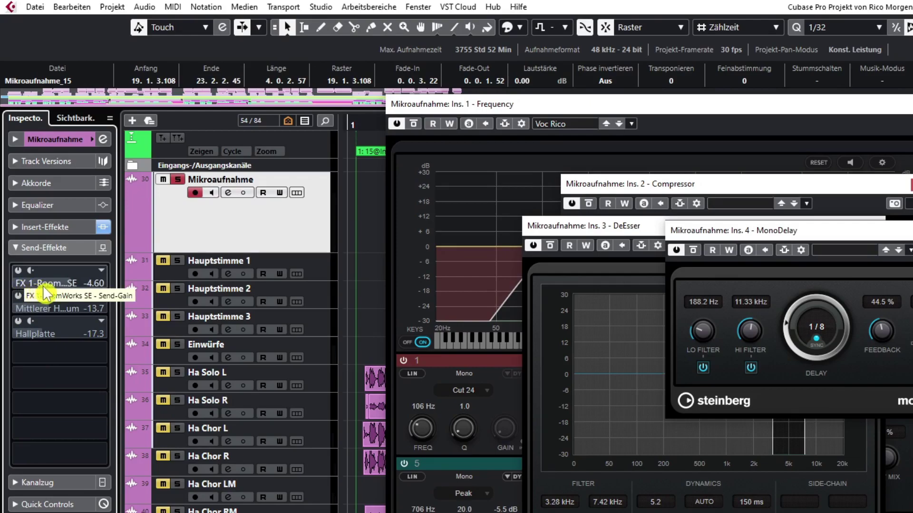
{"action": "left_click", "coordinate": [17, 272]}
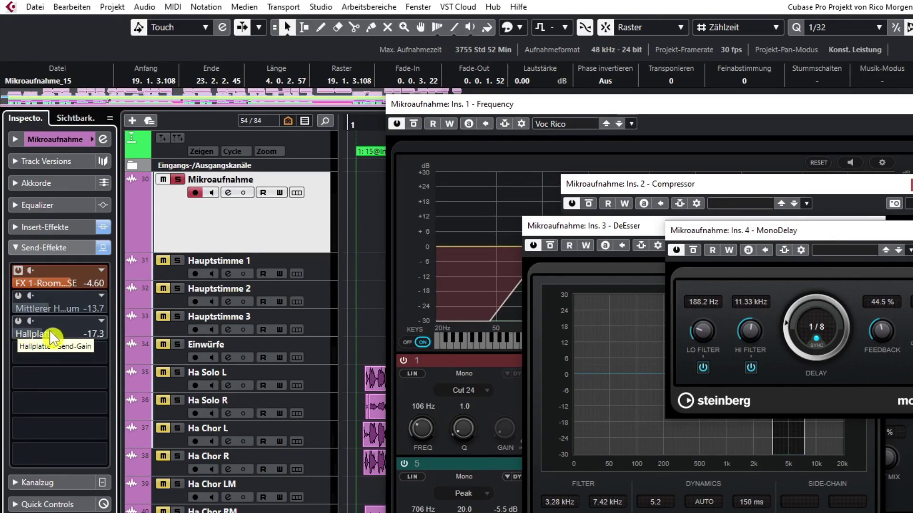
{"action": "left_click", "coordinate": [18, 296]}
{"action": "left_click", "coordinate": [18, 320]}
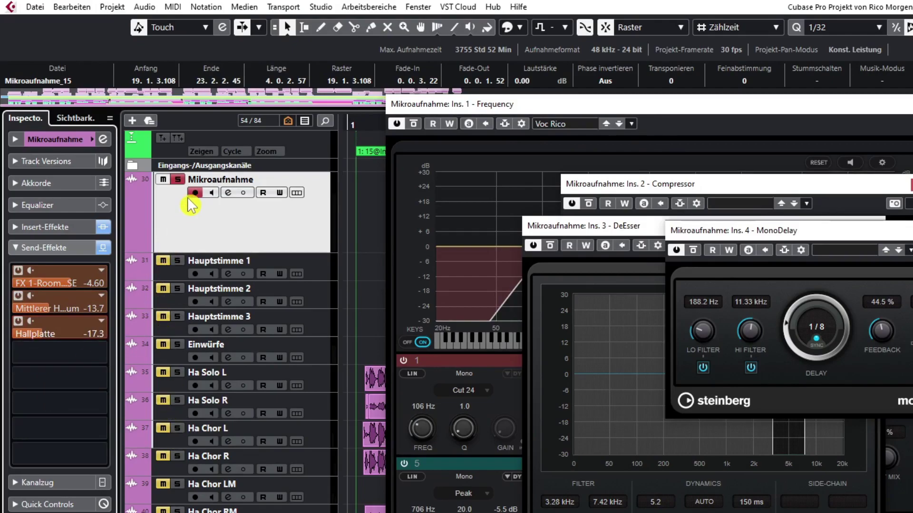
Toggle mute and solo on Mikroaufnahme, leaving both off so the vocal plays within the full mix
{"action": "left_click", "coordinate": [164, 180]}
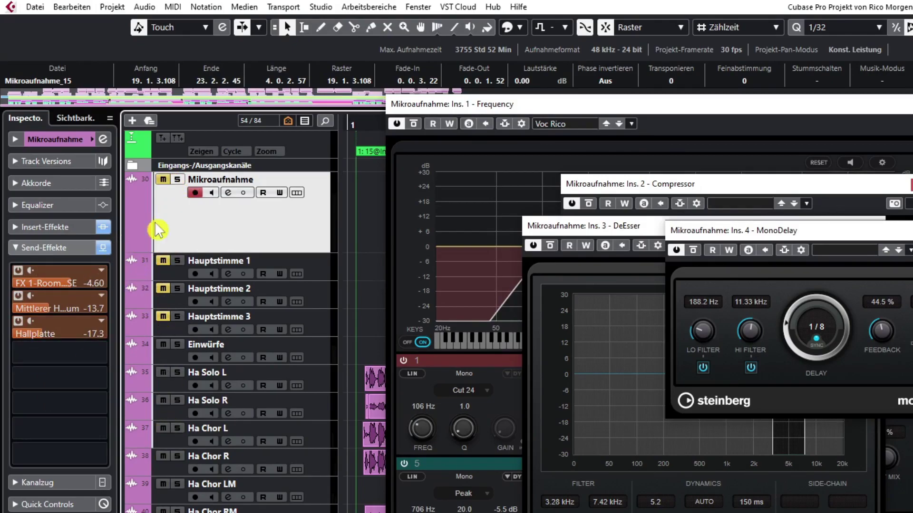
{"action": "left_click", "coordinate": [177, 180]}
{"action": "left_click", "coordinate": [163, 180]}
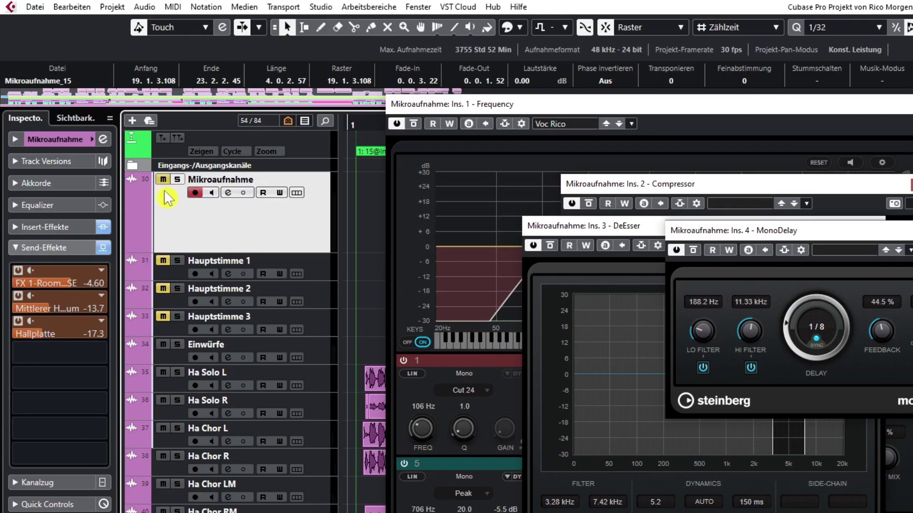
{"action": "left_click", "coordinate": [177, 180]}
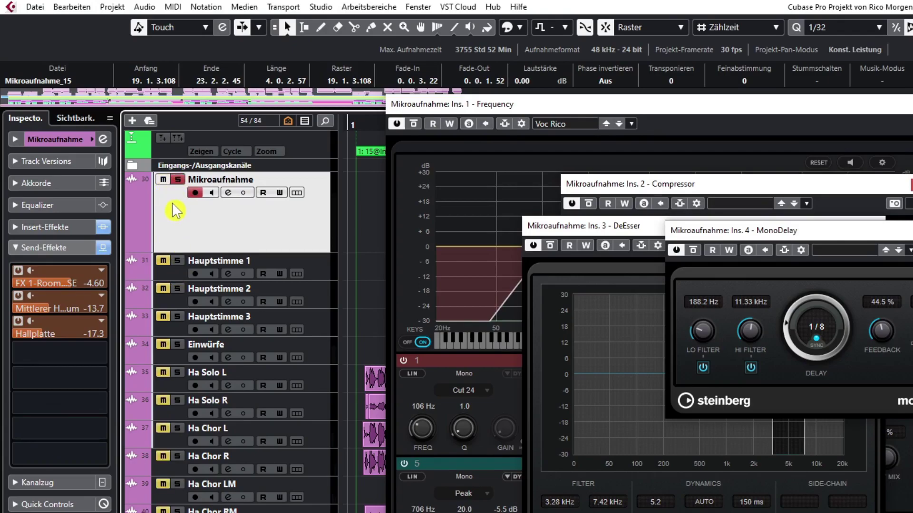
{"action": "left_click", "coordinate": [177, 183]}
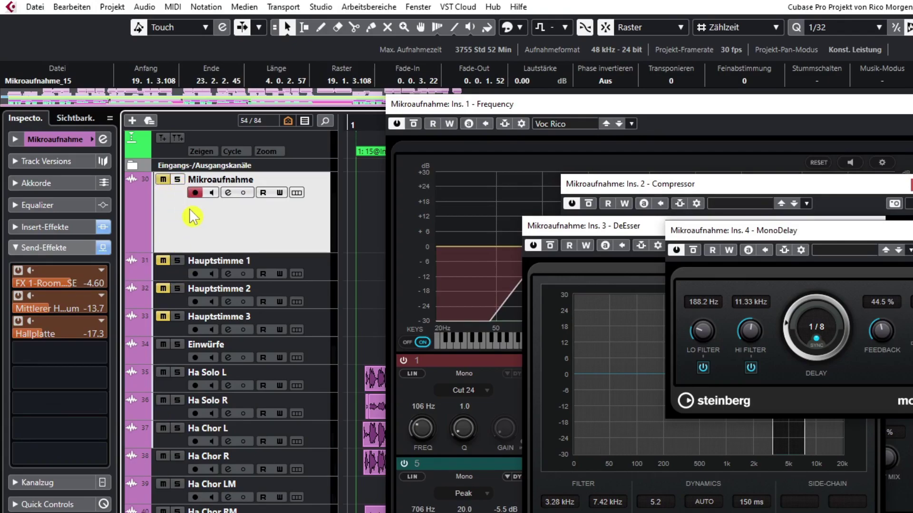
{"action": "left_click", "coordinate": [163, 180]}
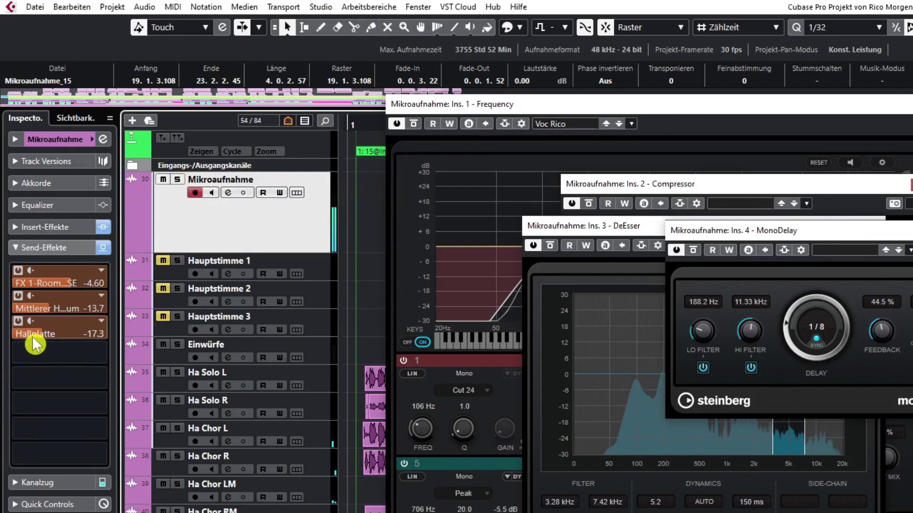
Lower the Hallplatte send to -20.0 and the Mittlerer H...um send to -16.3 while the mix plays
{"action": "left_click_drag", "start_coordinate": [27, 335], "coordinate": [21, 335]}
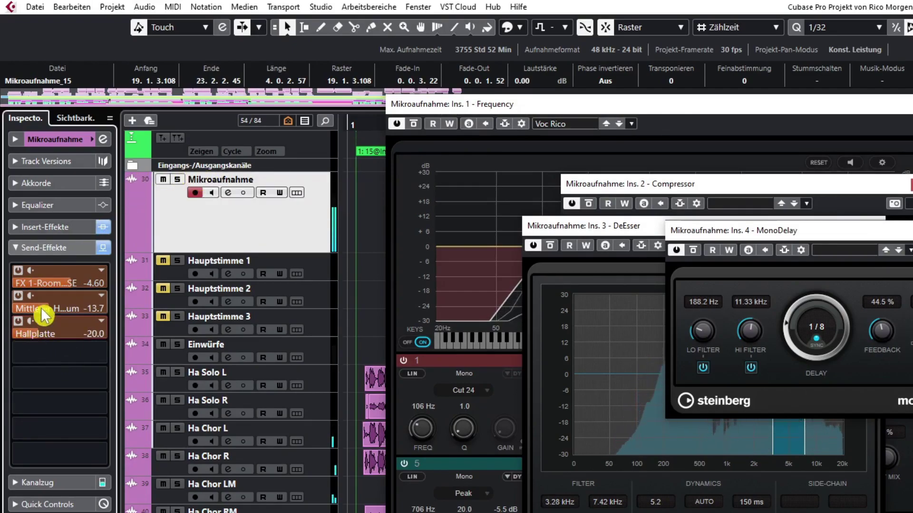
{"action": "left_click_drag", "start_coordinate": [39, 306], "coordinate": [30, 310]}
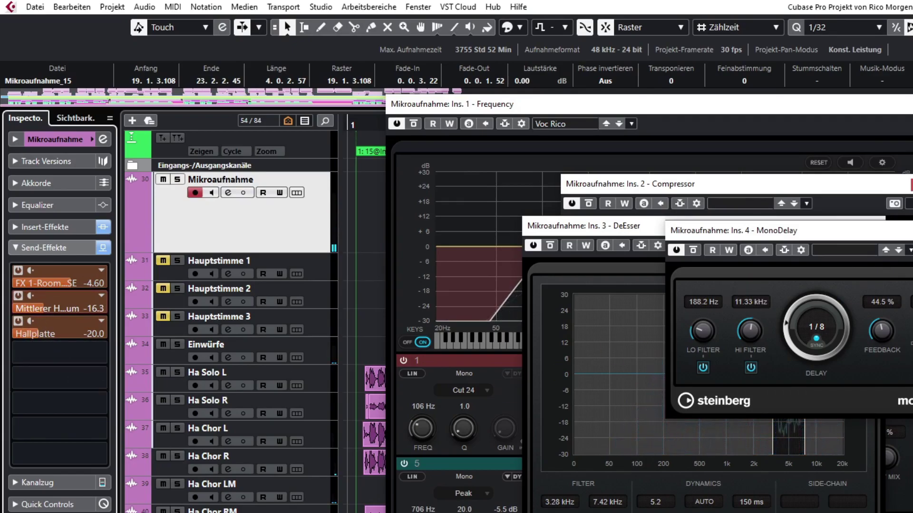
Close the MonoDelay, DeEsser, Compressor and Frequency editors of Mikroaufnahme
{"action": "left_click", "coordinate": [912, 231]}
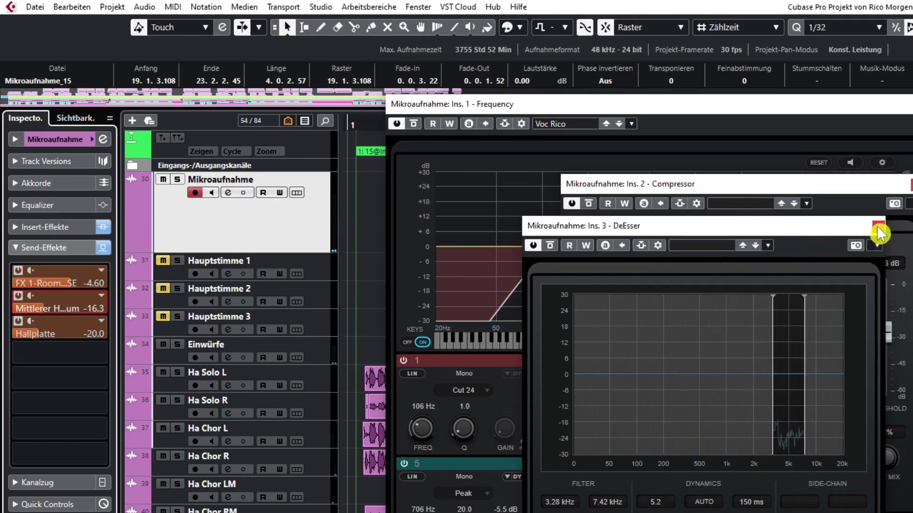
{"action": "left_click", "coordinate": [878, 226]}
{"action": "left_click", "coordinate": [912, 184]}
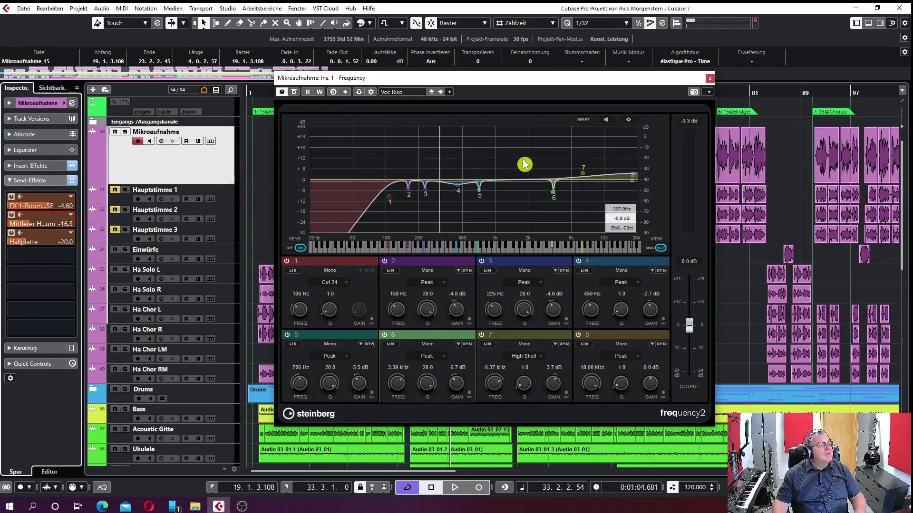
{"action": "left_click", "coordinate": [710, 79]}
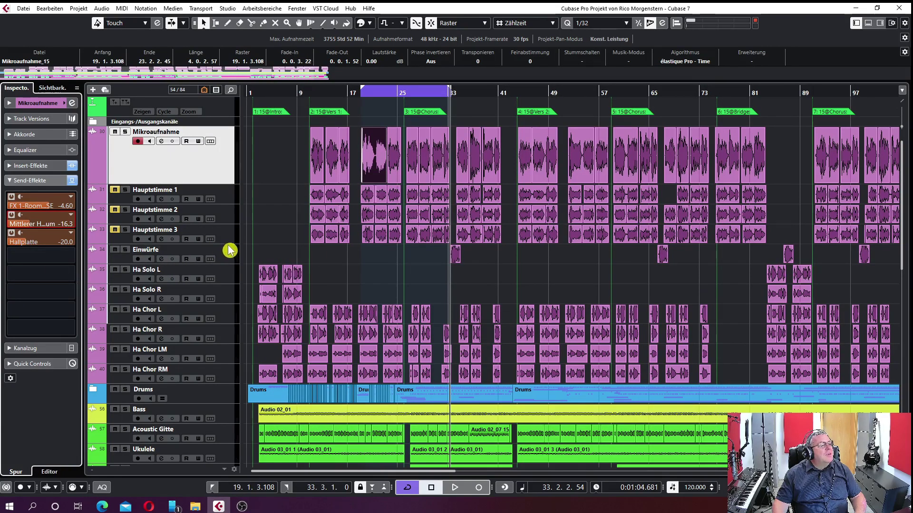
Select the Einwürfe track and its event at bar 33, set the loop range to that event, and play it
{"action": "left_click", "coordinate": [454, 254]}
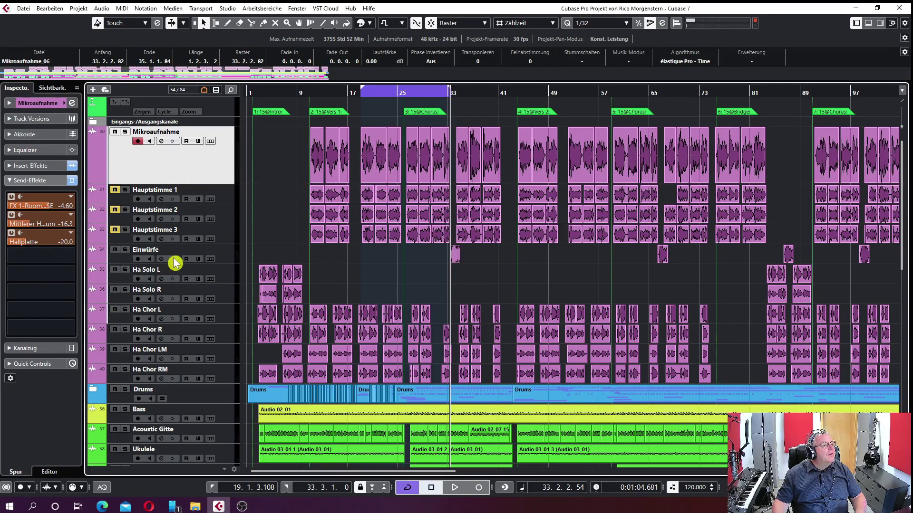
{"action": "left_click", "coordinate": [221, 259]}
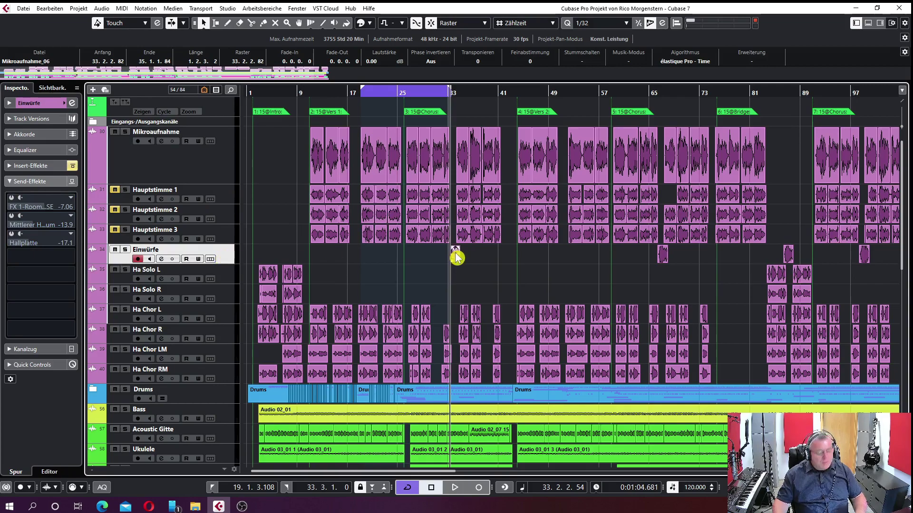
{"action": "key", "text": "p"}
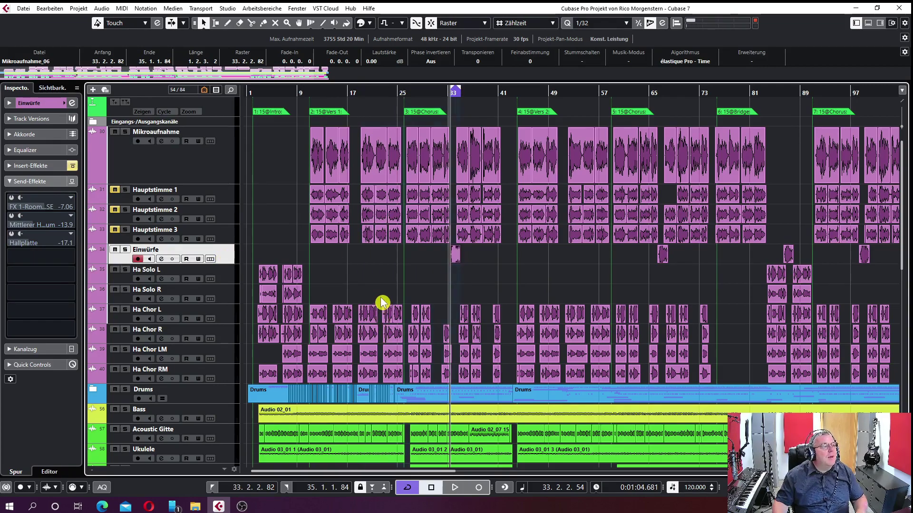
{"action": "key", "text": "space"}
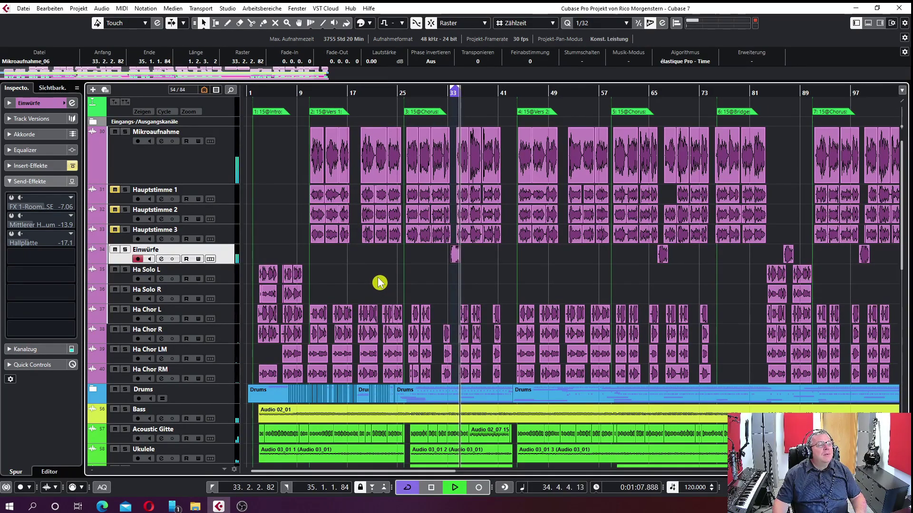
{"action": "key", "text": "space"}
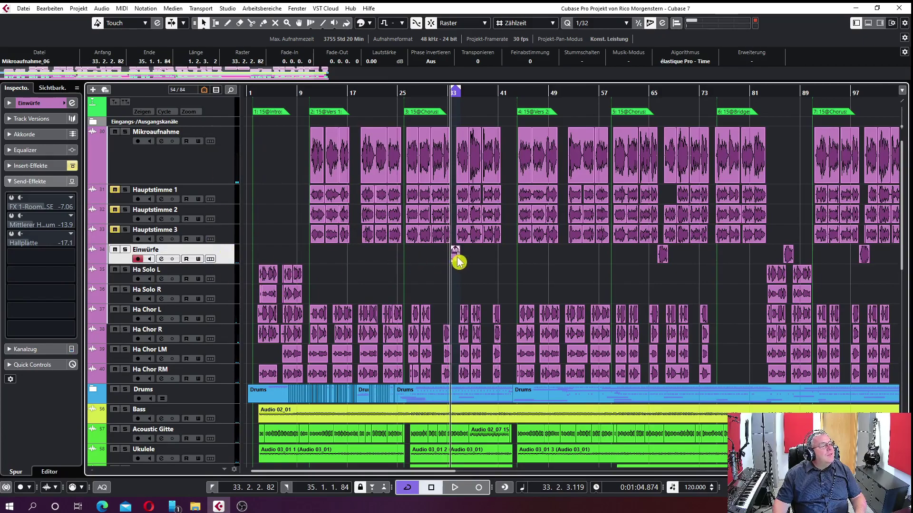
Activate the first Frequency, the Compressor and the DeEsser inserts on Einwürfe, and play the looped phrase
{"action": "left_click", "coordinate": [8, 167]}
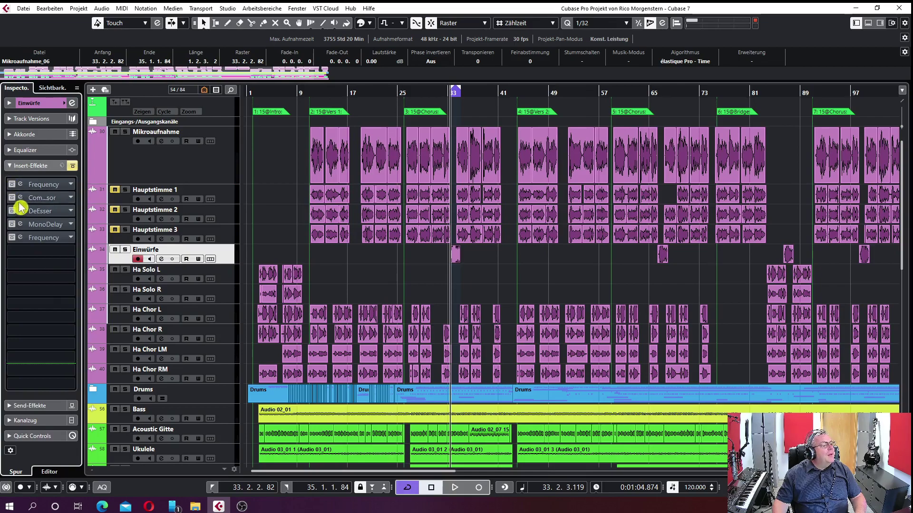
{"action": "left_click", "coordinate": [10, 185], "text": "alt"}
{"action": "left_click_drag", "start_coordinate": [12, 189], "coordinate": [21, 242]}
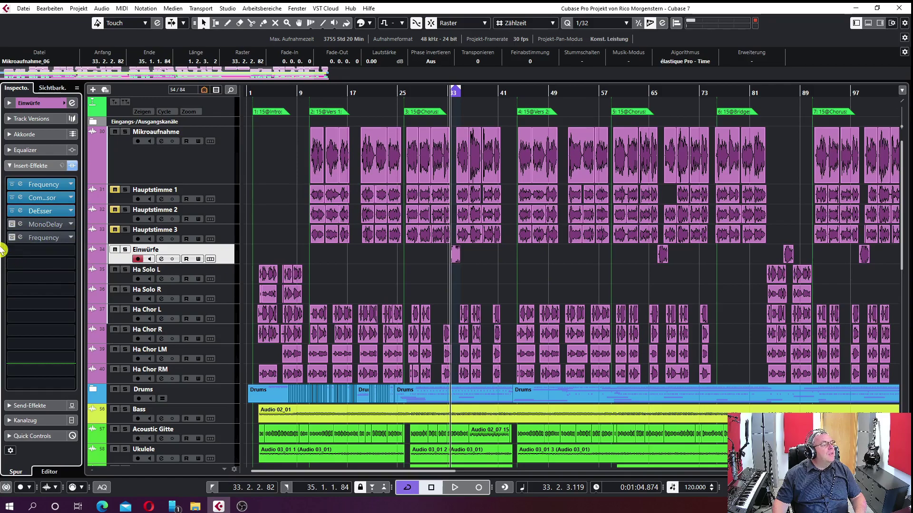
{"action": "left_click", "coordinate": [19, 239]}
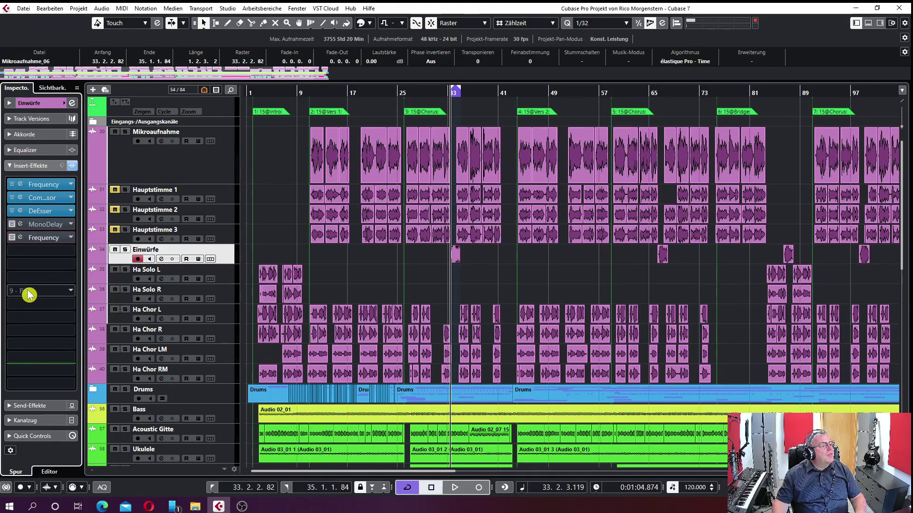
{"action": "key", "text": "space"}
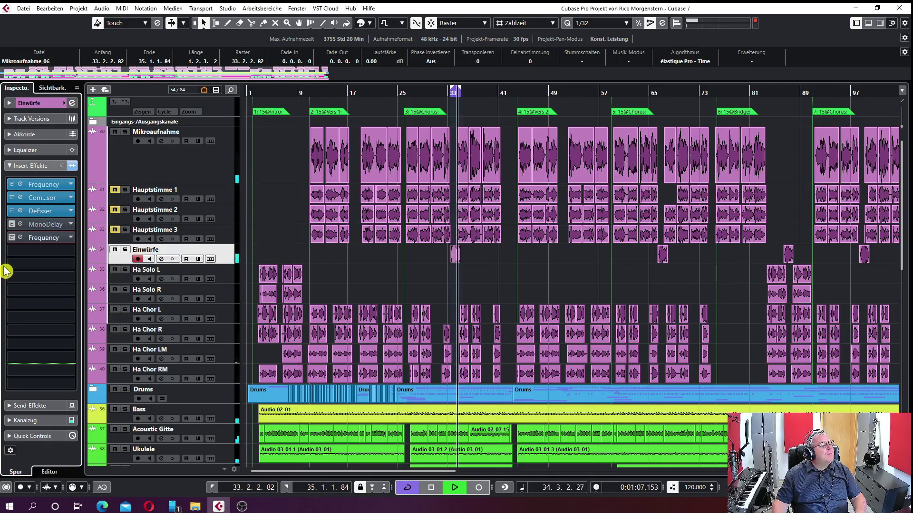
{"action": "key", "text": "space"}
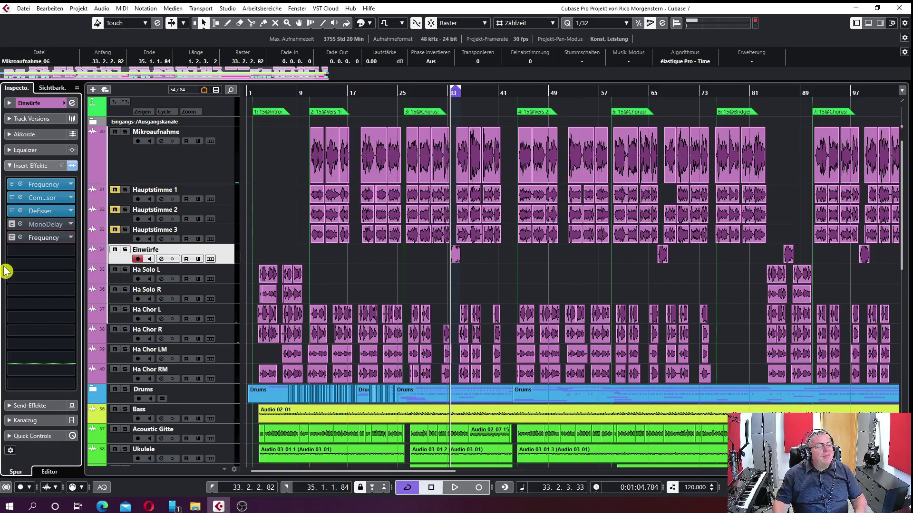
Open the second Frequency insert on Einwürfe, activate it, and play the looped phrase with it
{"action": "left_click", "coordinate": [21, 244]}
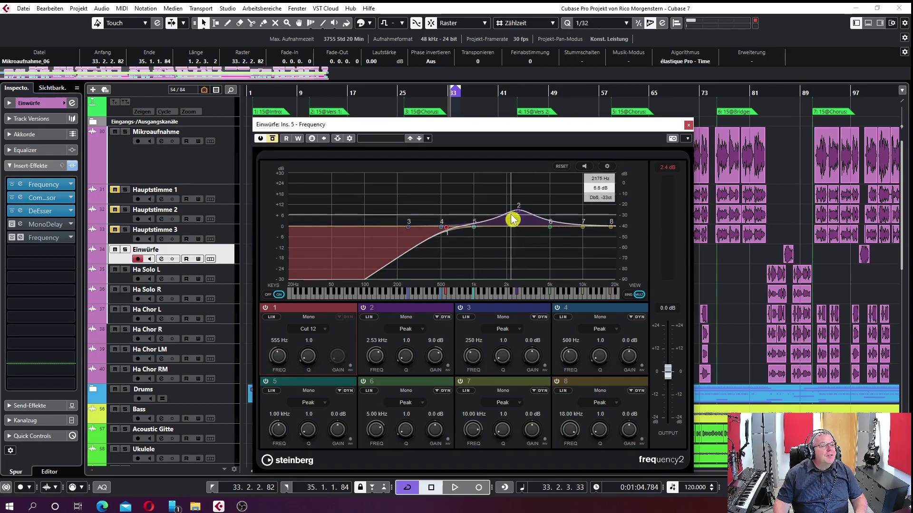
{"action": "left_click", "coordinate": [12, 238]}
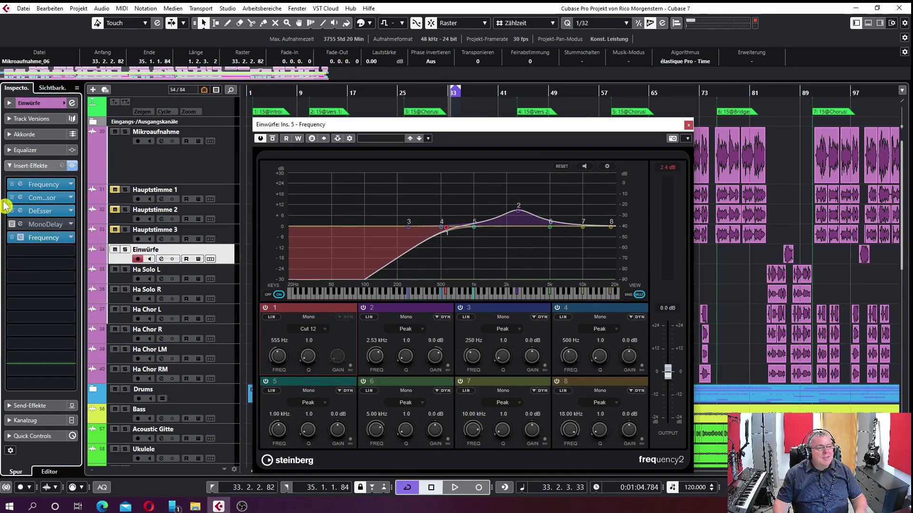
{"action": "key", "text": "space"}
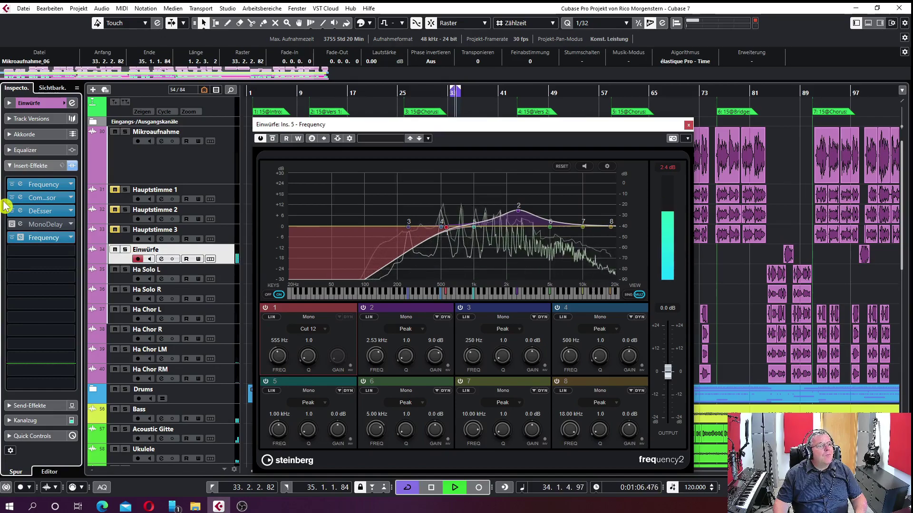
{"action": "key", "text": "space"}
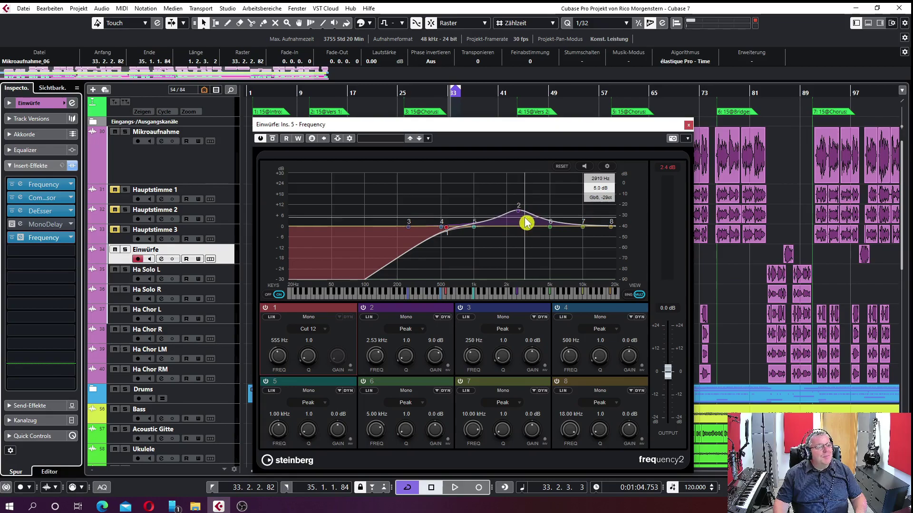
Set band 2 of the second Einwürfe Frequency to 2.61 kHz with 9.8 dB gain and close the editor
{"action": "mouse_move", "coordinate": [520, 216]}
{"action": "left_mouse_down"}
{"action": "mouse_move", "coordinate": [536, 211]}
{"action": "mouse_move", "coordinate": [521, 214]}
{"action": "left_mouse_up"}
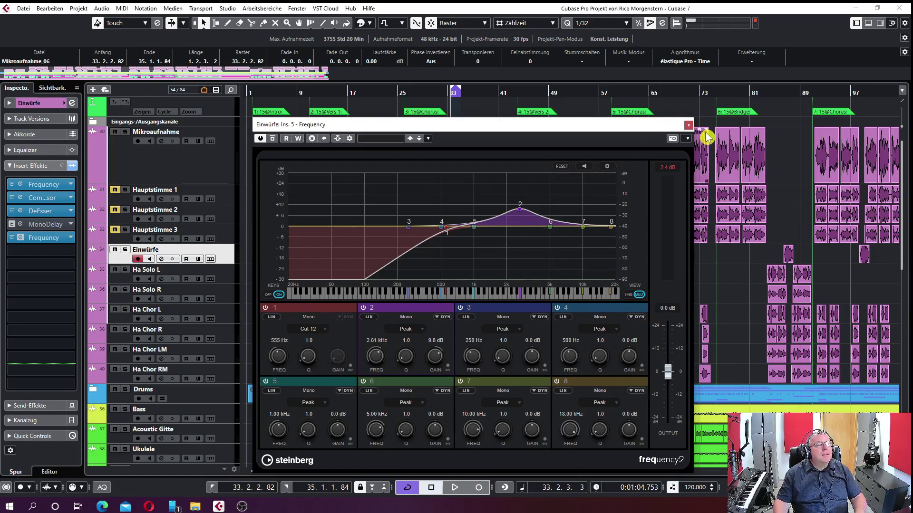
{"action": "left_click", "coordinate": [688, 125]}
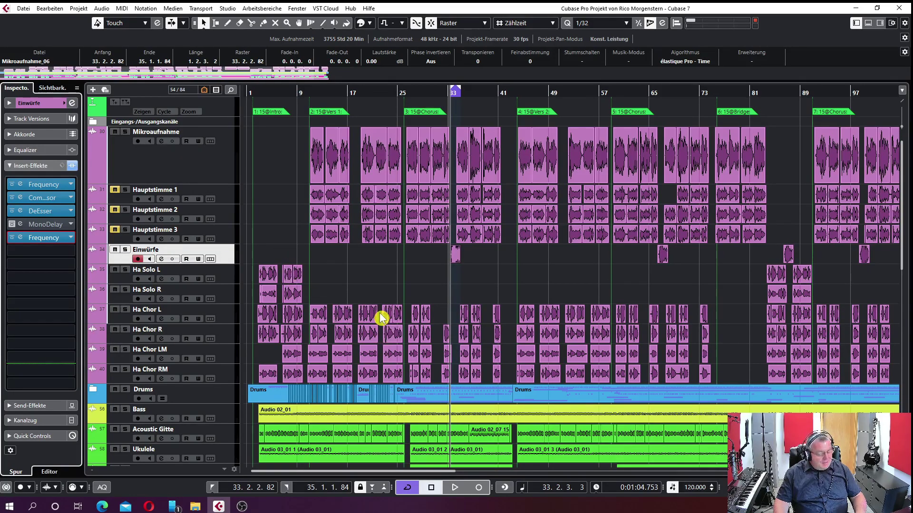
Look over the Einwürfe and choir channels in the MixConsole, and return to the project window
{"action": "key", "text": "F3"}
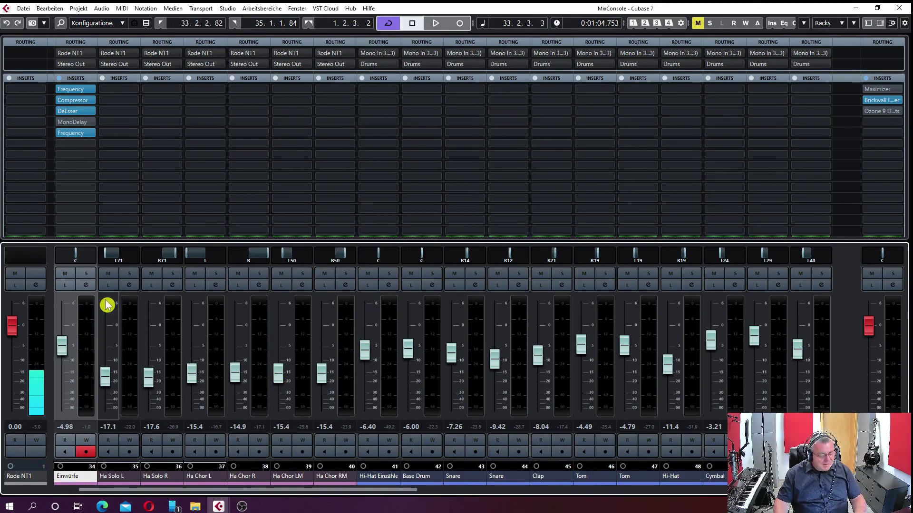
{"action": "key", "text": "F3"}
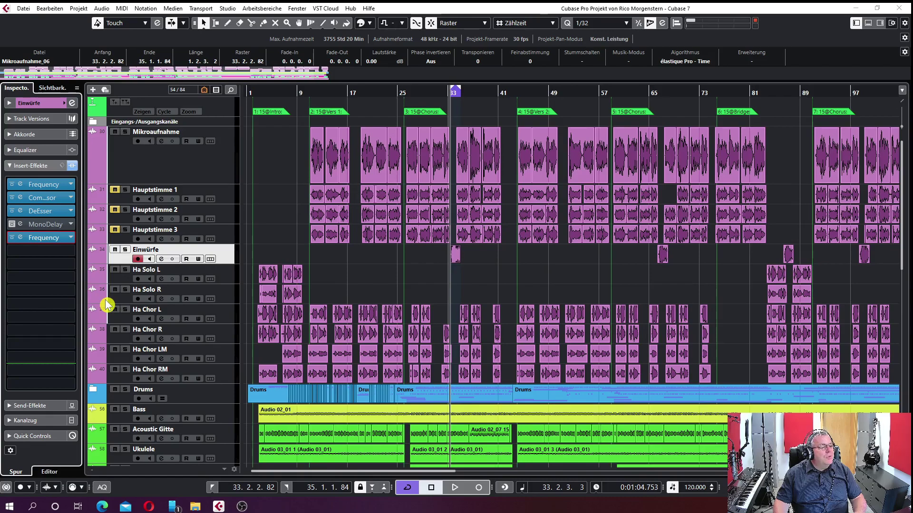
Select the choir tracks from Ha Solo L through Ha Chor RM and show them in the MixConsole
{"action": "left_click", "coordinate": [230, 278]}
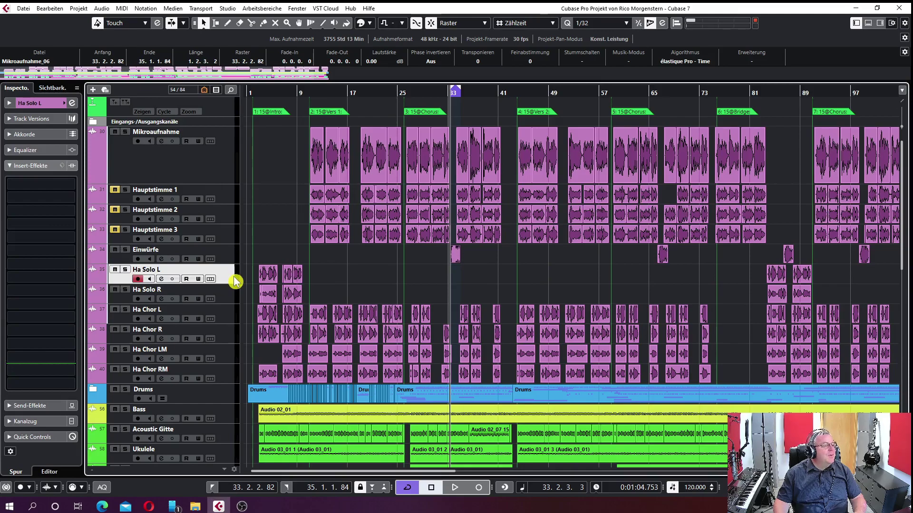
{"action": "left_click", "coordinate": [228, 377], "text": "shift"}
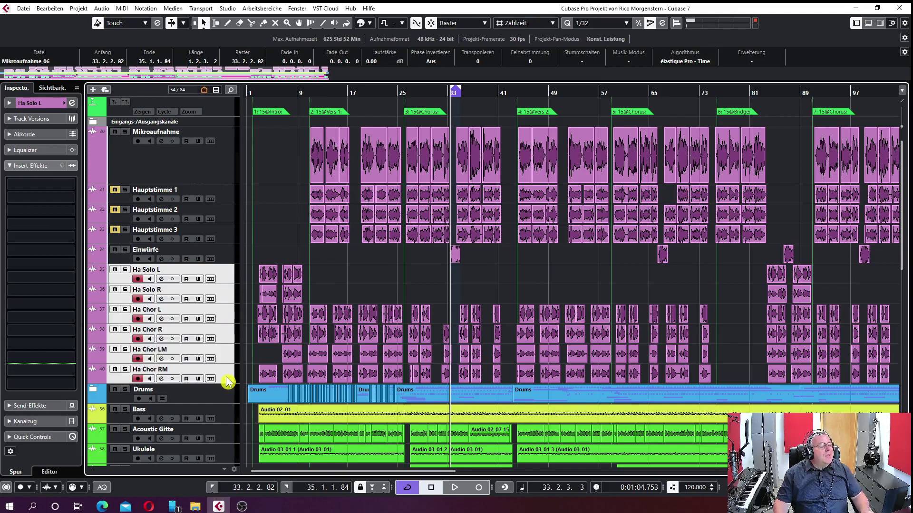
{"action": "right_click", "coordinate": [229, 374]}
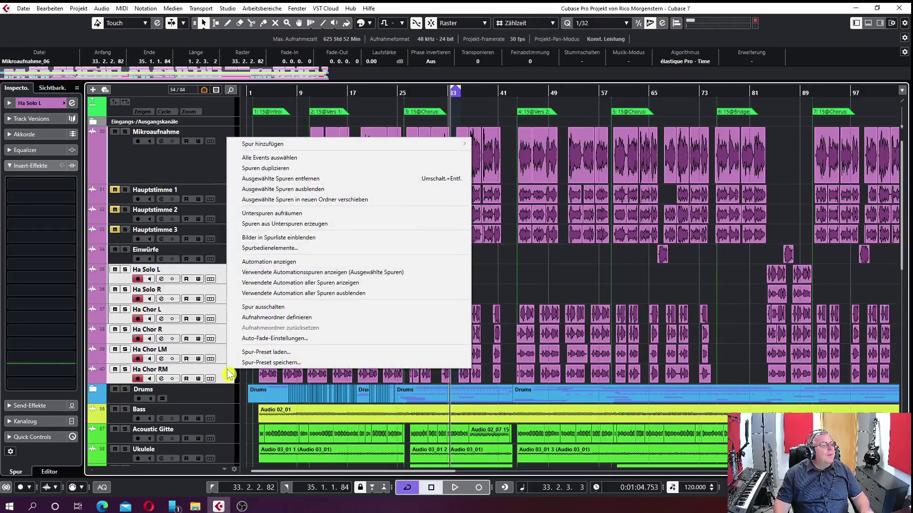
{"action": "left_click", "coordinate": [229, 374]}
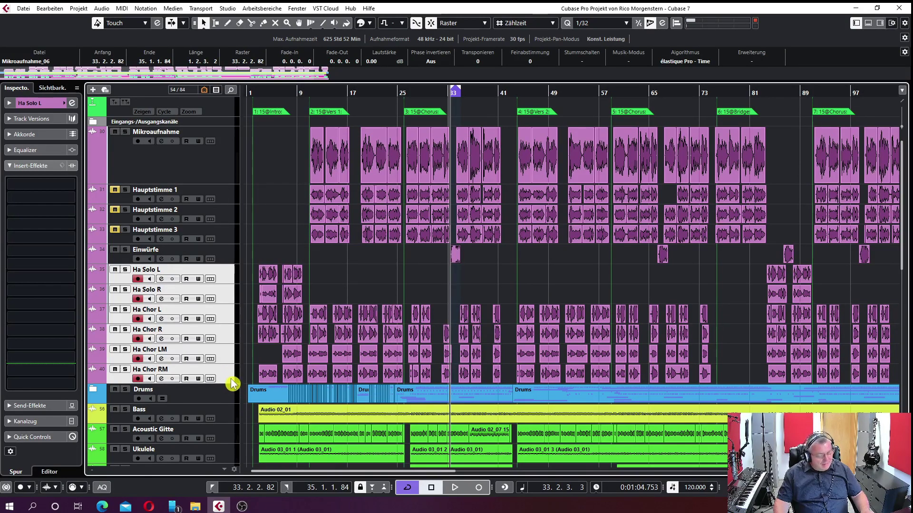
{"action": "key", "text": "F3"}
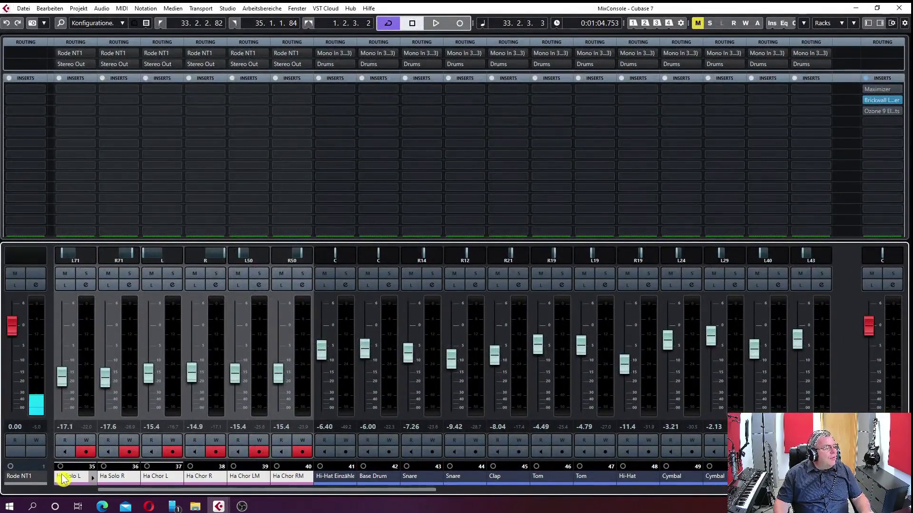
Add a stereo group channel named Chor, routed to Stereo Out, for the selected choir channels
{"action": "right_click", "coordinate": [283, 477]}
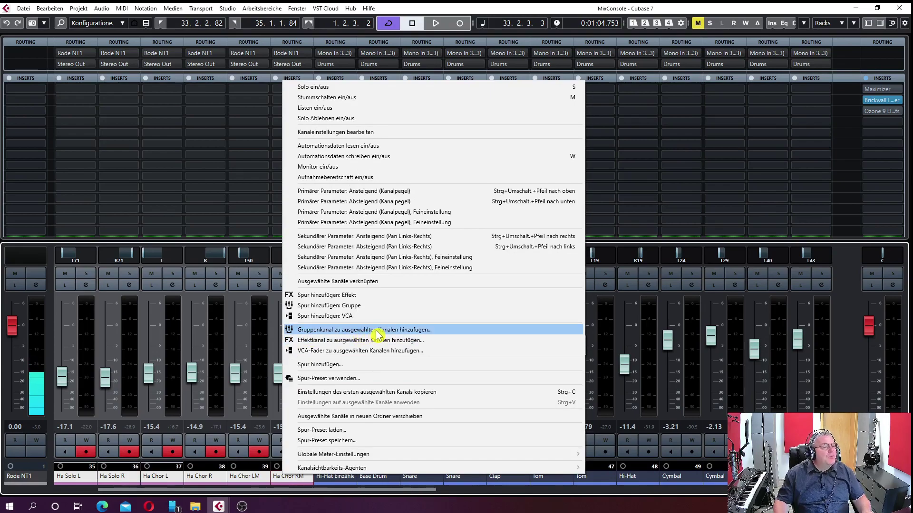
{"action": "left_click", "coordinate": [377, 335]}
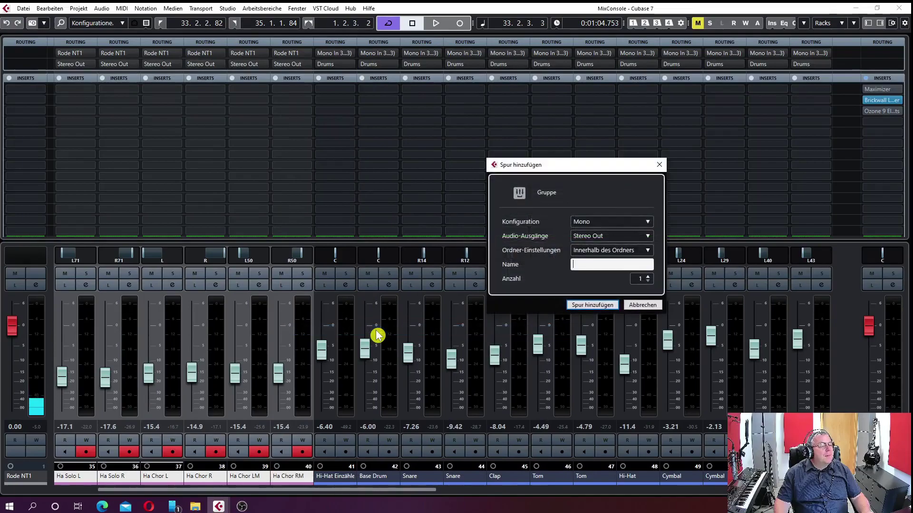
{"action": "left_click", "coordinate": [649, 223]}
{"action": "left_click", "coordinate": [594, 245]}
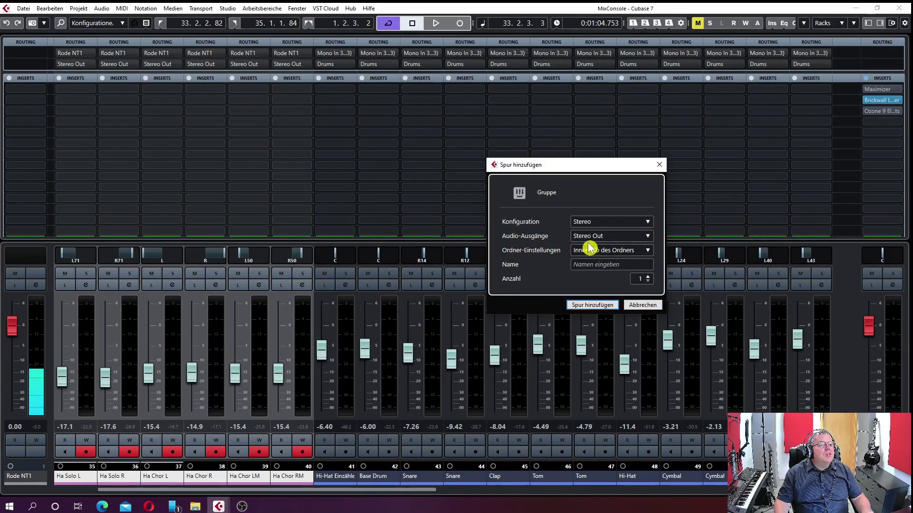
{"action": "left_click", "coordinate": [592, 263]}
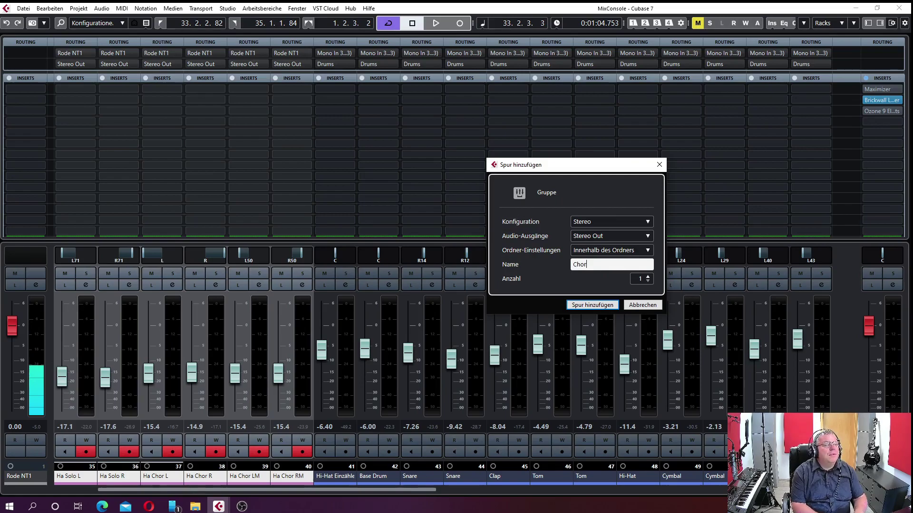
{"action": "type", "text": "Chor"}
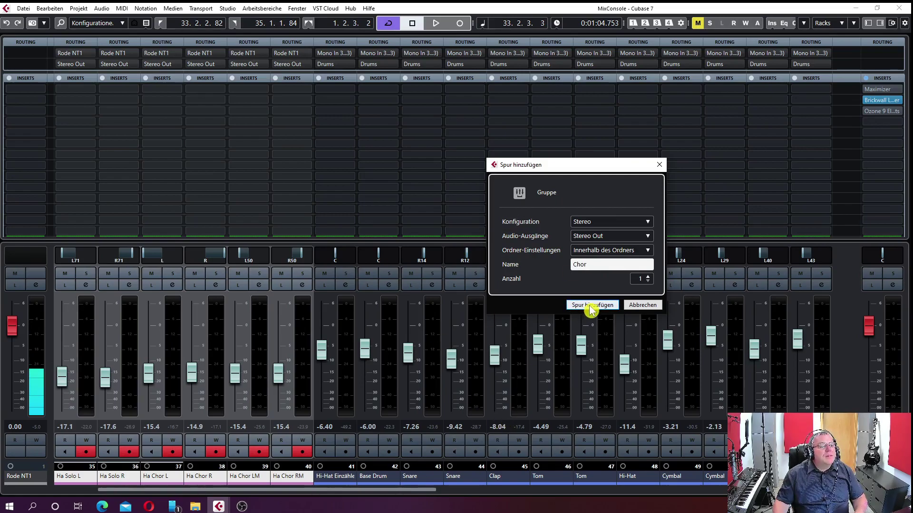
{"action": "left_click", "coordinate": [592, 305]}
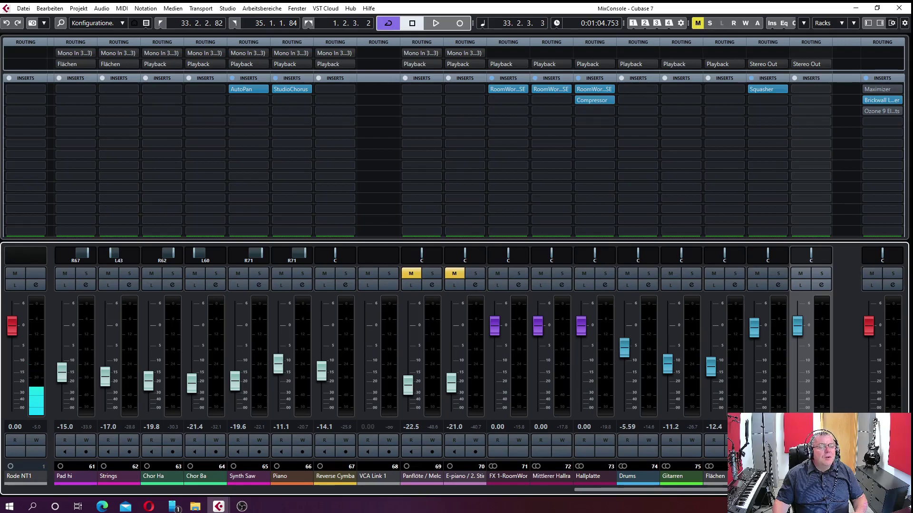
Colour the Chor group channel magenta and return to the project window
{"action": "left_click", "coordinate": [811, 484]}
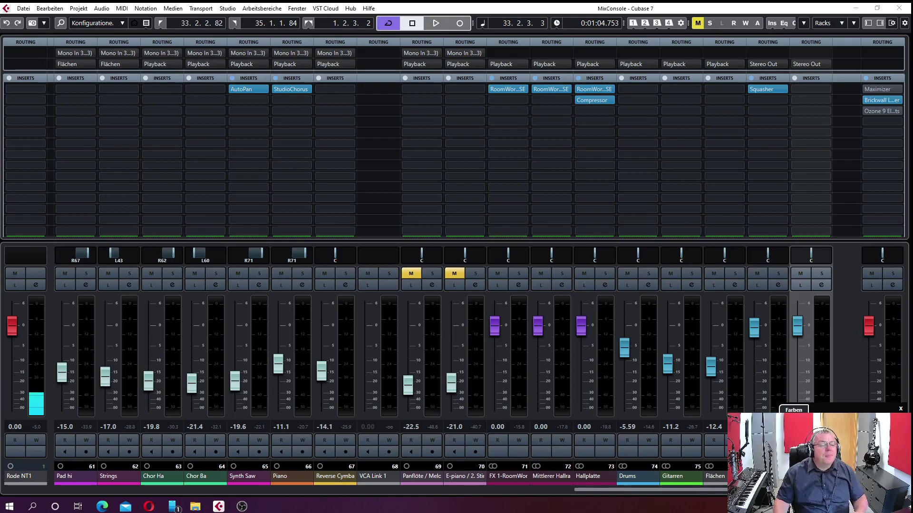
{"action": "left_click", "coordinate": [900, 409]}
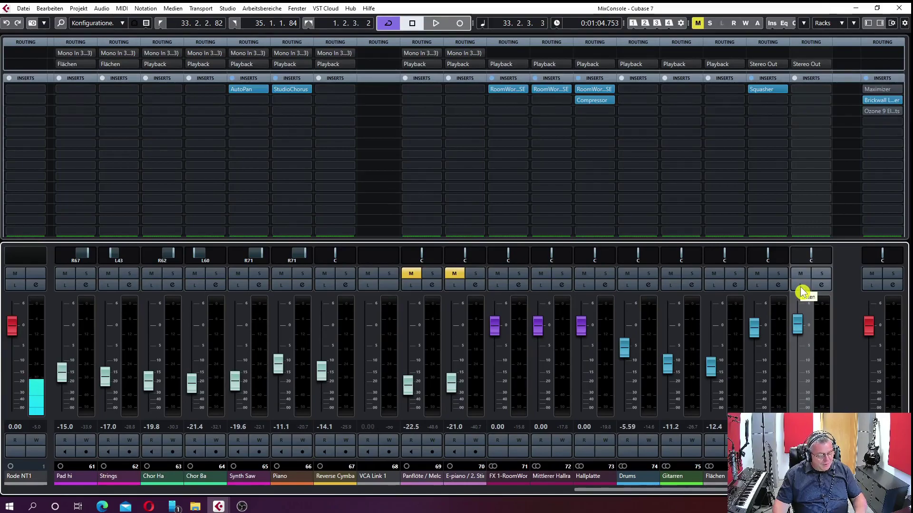
{"action": "key", "text": "F3"}
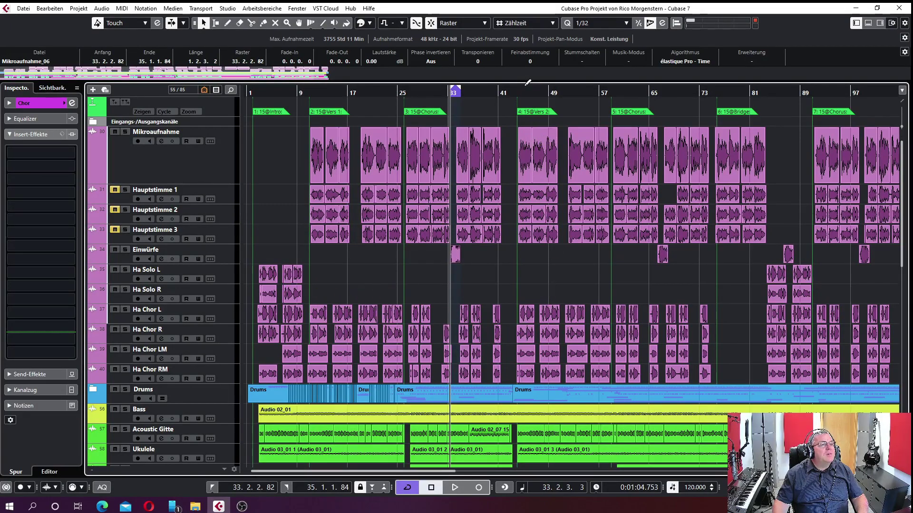
Set the cycle range over Vers 2 from bar 44 to bar 51 and solo the Chor group track
{"action": "left_click_drag", "start_coordinate": [517, 88], "coordinate": [547, 86]}
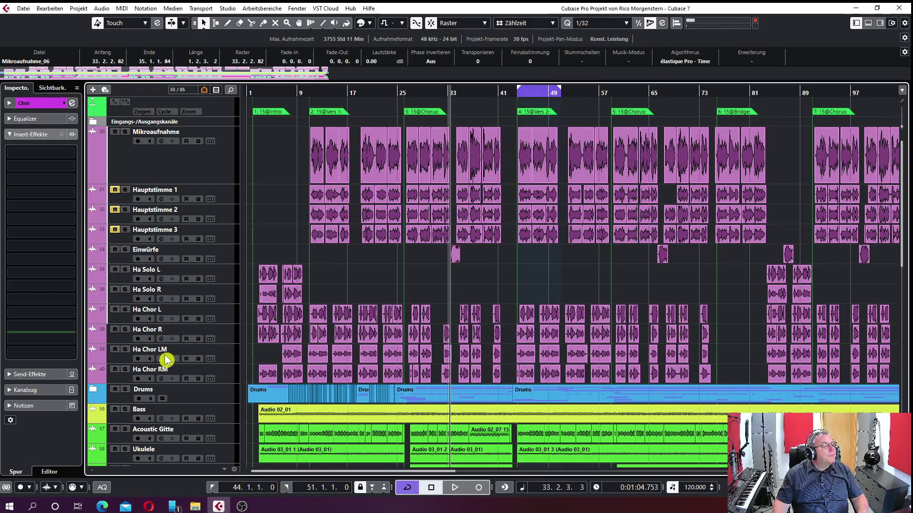
{"action": "scroll", "coordinate": [232, 337], "scroll_direction": "down", "scroll_amount": 15}
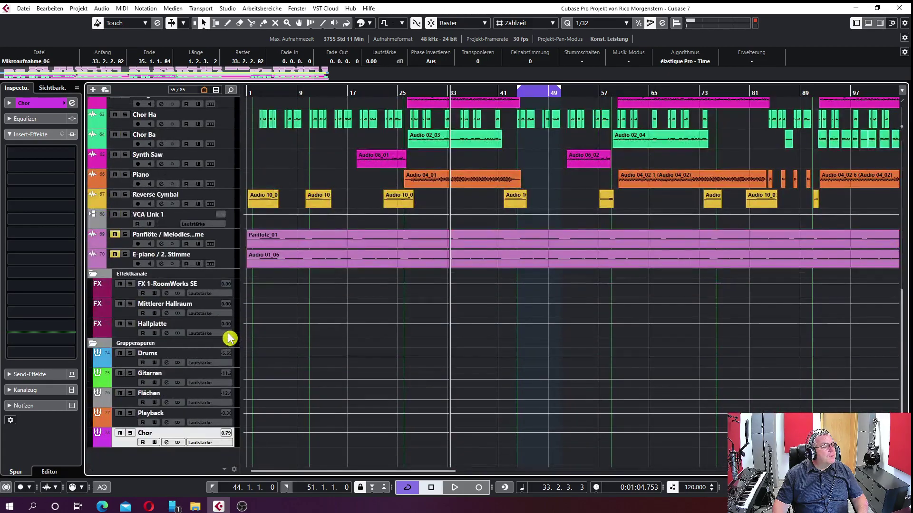
{"action": "left_click", "coordinate": [131, 434]}
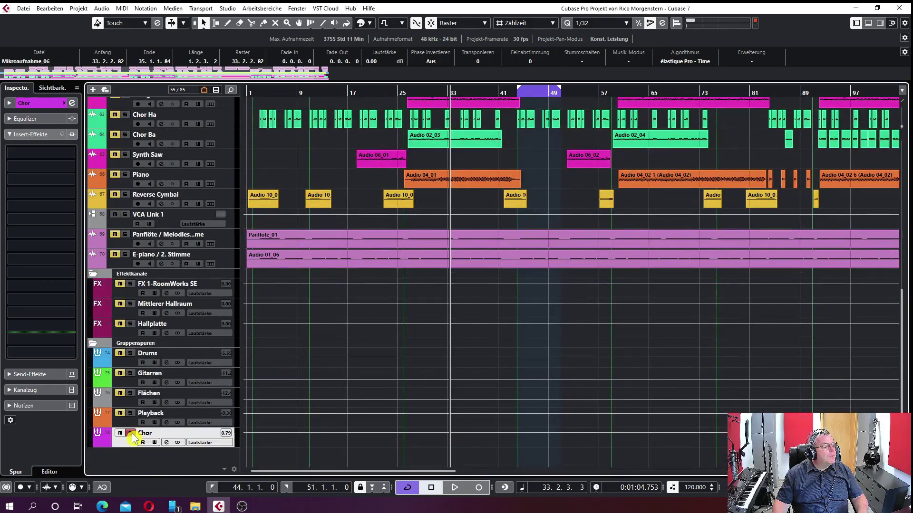
{"action": "scroll", "coordinate": [156, 404], "scroll_direction": "up", "scroll_amount": 20}
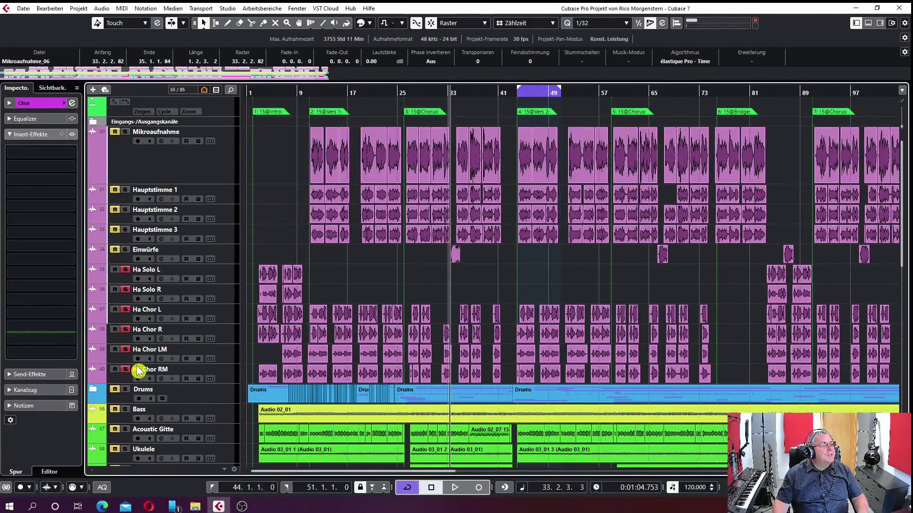
{"action": "scroll", "coordinate": [138, 354], "scroll_direction": "down", "scroll_amount": 5}
{"action": "scroll", "coordinate": [138, 354], "scroll_direction": "down", "scroll_amount": 3}
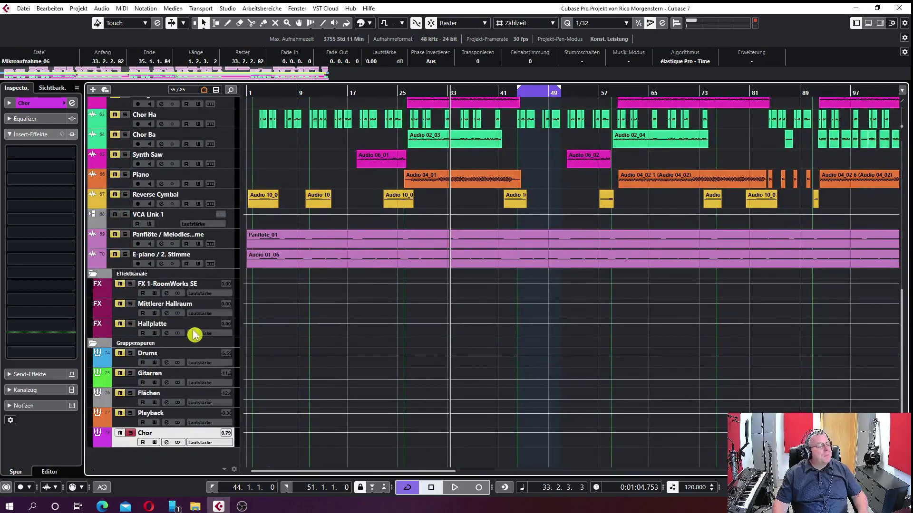
Play the soloed choir briefly, stop playback, and look over the soloed and muted tracks in the arrangement
{"action": "key", "text": "space"}
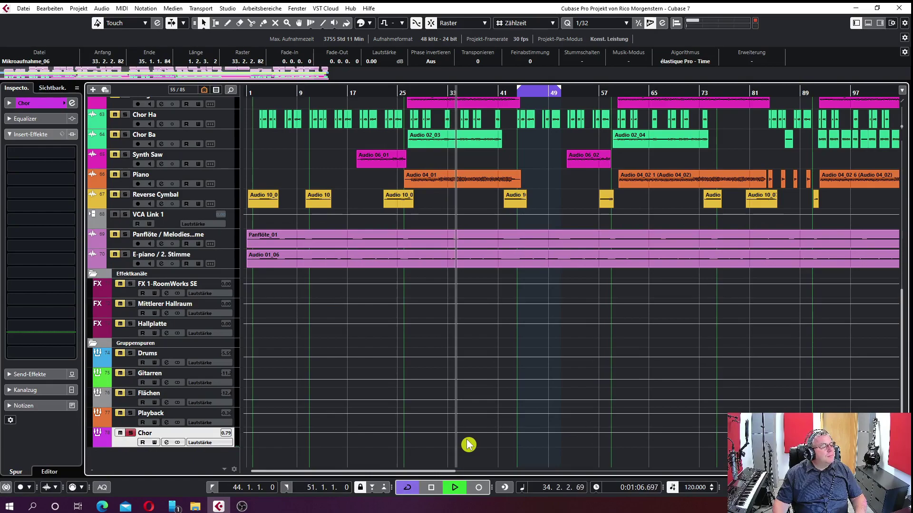
{"action": "scroll", "coordinate": [469, 444], "scroll_direction": "up", "scroll_amount": 5}
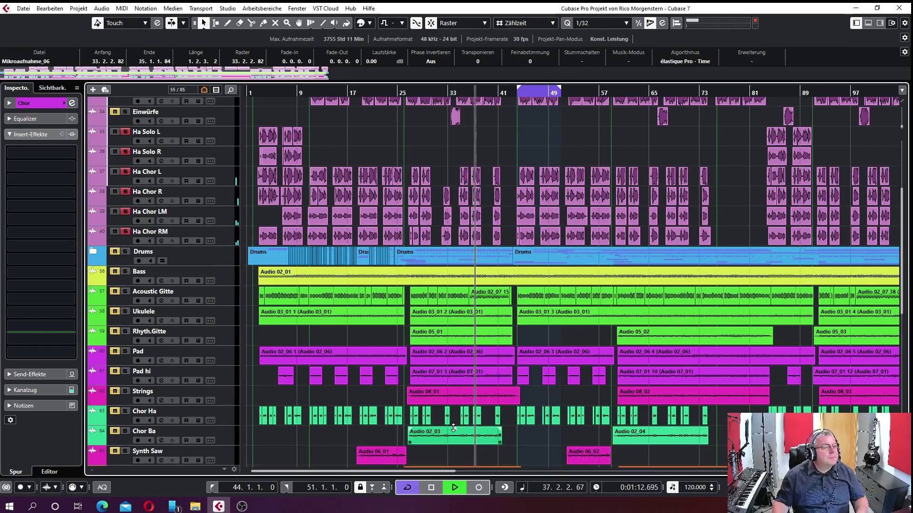
{"action": "left_click", "coordinate": [442, 361]}
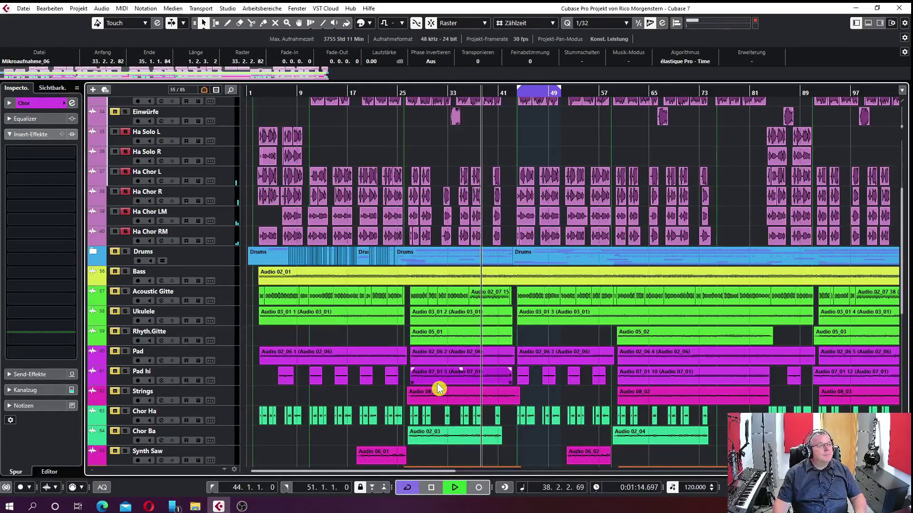
{"action": "key", "text": "space"}
{"action": "left_click", "coordinate": [471, 379]}
{"action": "scroll", "coordinate": [473, 385], "scroll_direction": "up", "scroll_amount": 3}
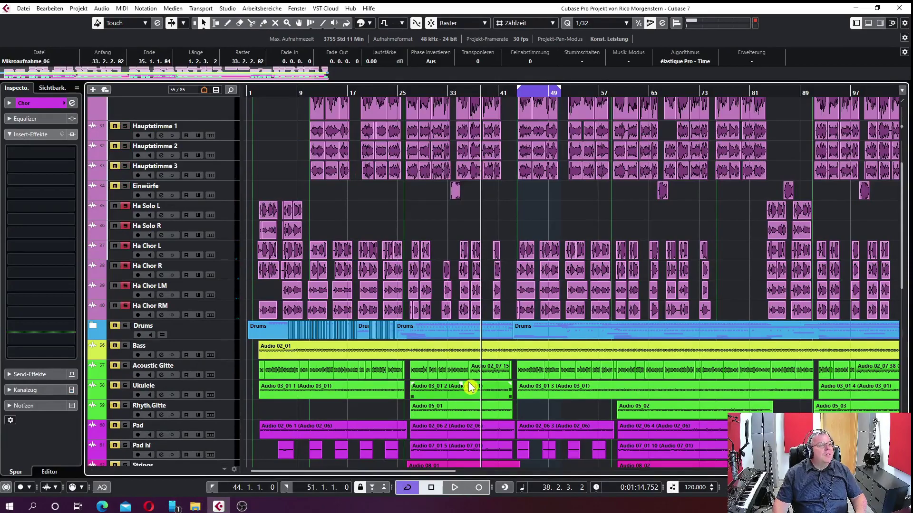
{"action": "scroll", "coordinate": [469, 386], "scroll_direction": "down", "scroll_amount": 3}
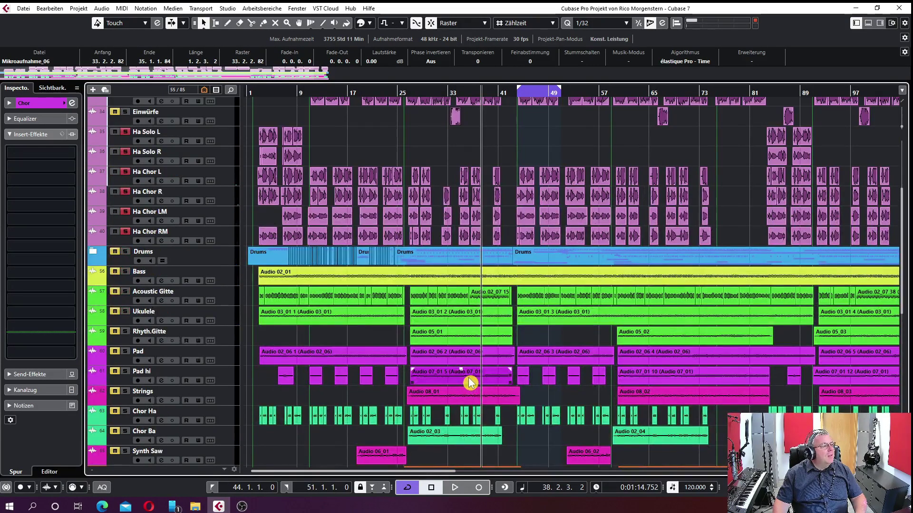
{"action": "scroll", "coordinate": [469, 383], "scroll_direction": "down", "scroll_amount": 12}
{"action": "scroll", "coordinate": [469, 376], "scroll_direction": "up", "scroll_amount": 6}
{"action": "scroll", "coordinate": [467, 378], "scroll_direction": "up", "scroll_amount": 12}
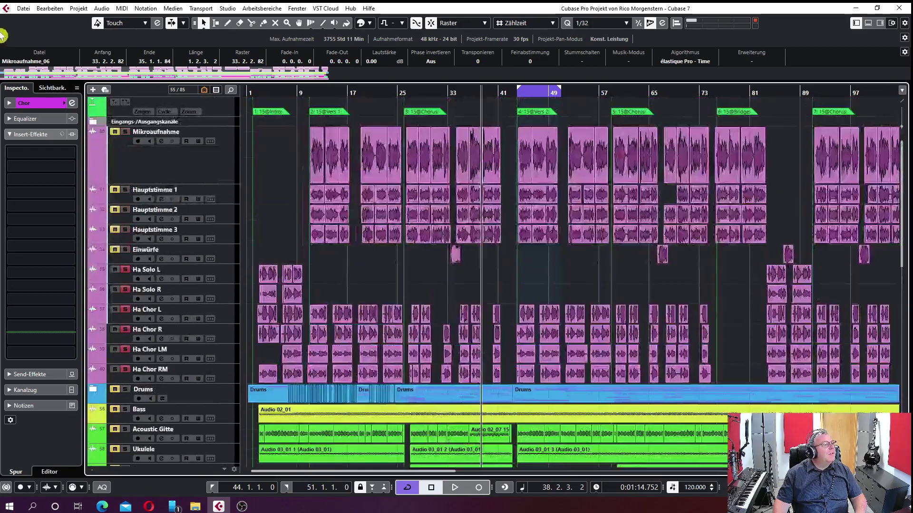
Load the Frequency EQ into the first insert slot of the Chor group and bring its editor fully into view
{"action": "left_click", "coordinate": [19, 153]}
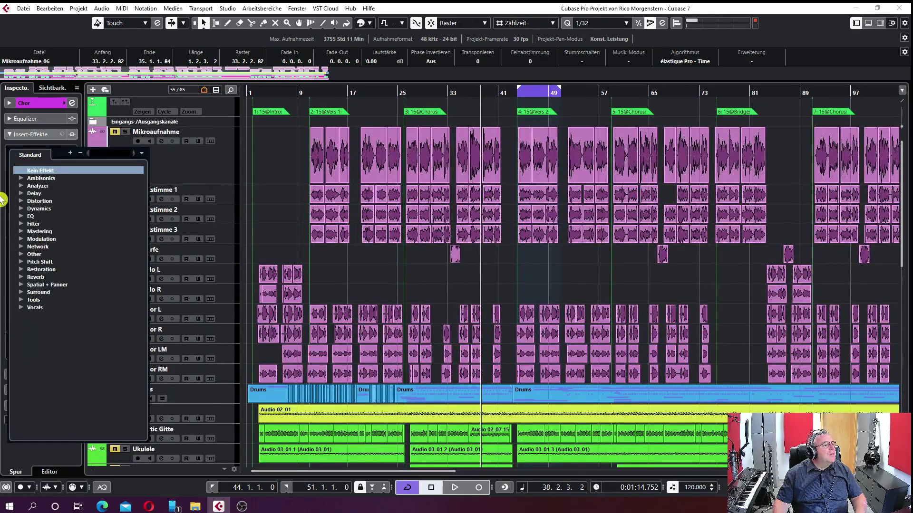
{"action": "left_click", "coordinate": [22, 217]}
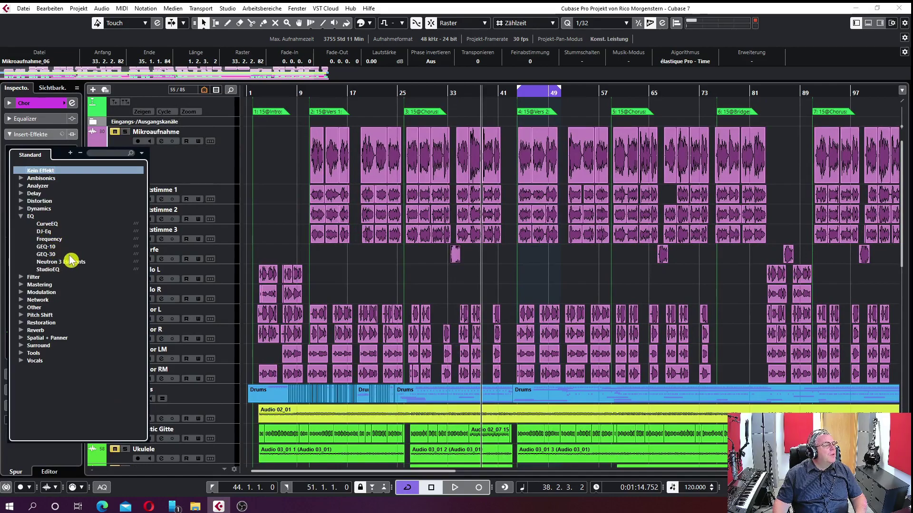
{"action": "left_click", "coordinate": [47, 239]}
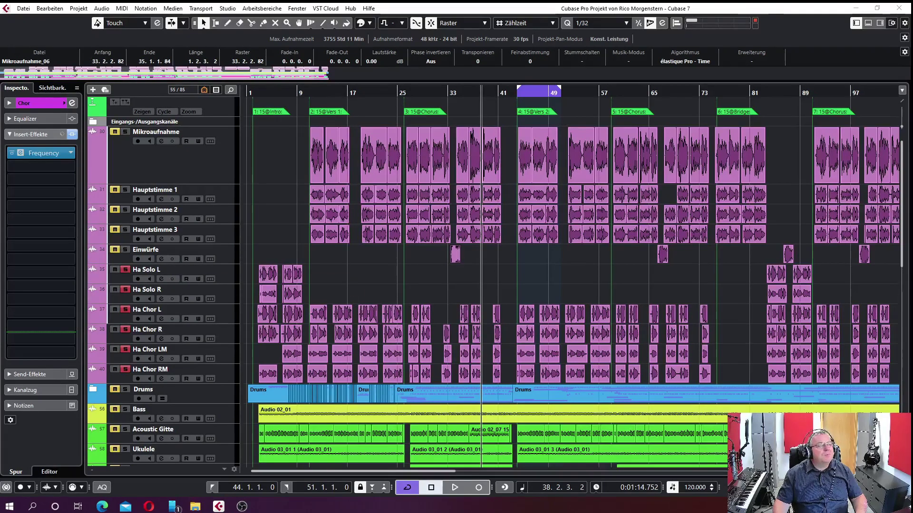
{"action": "left_click_drag", "start_coordinate": [912, 59], "coordinate": [667, 58]}
{"action": "left_click_drag", "start_coordinate": [492, 69], "coordinate": [478, 61]}
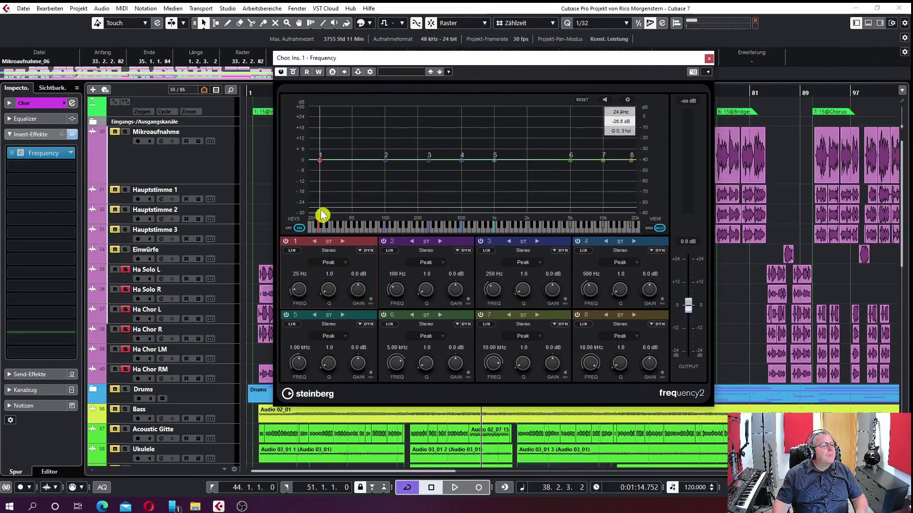
Set band 1 of the Chor Frequency to a Cut 24 filter at 140 Hz during playback
{"action": "left_click", "coordinate": [332, 263]}
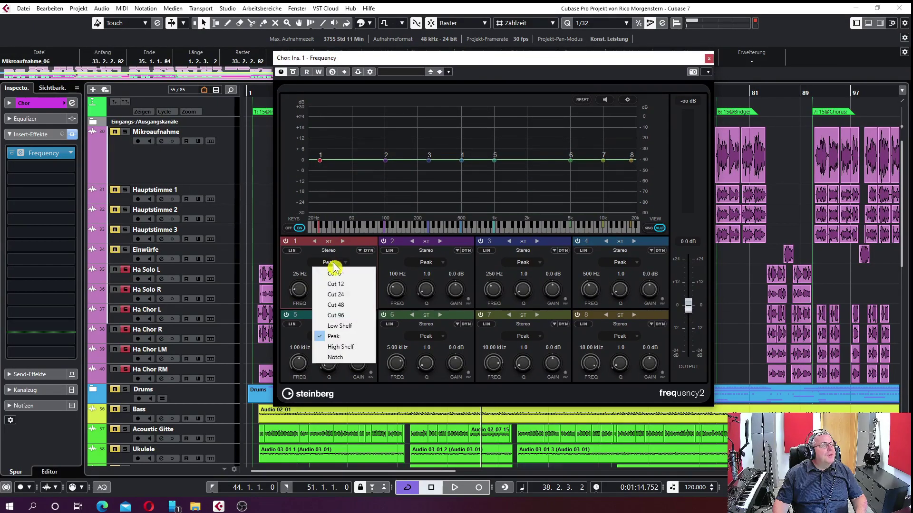
{"action": "left_click", "coordinate": [335, 294]}
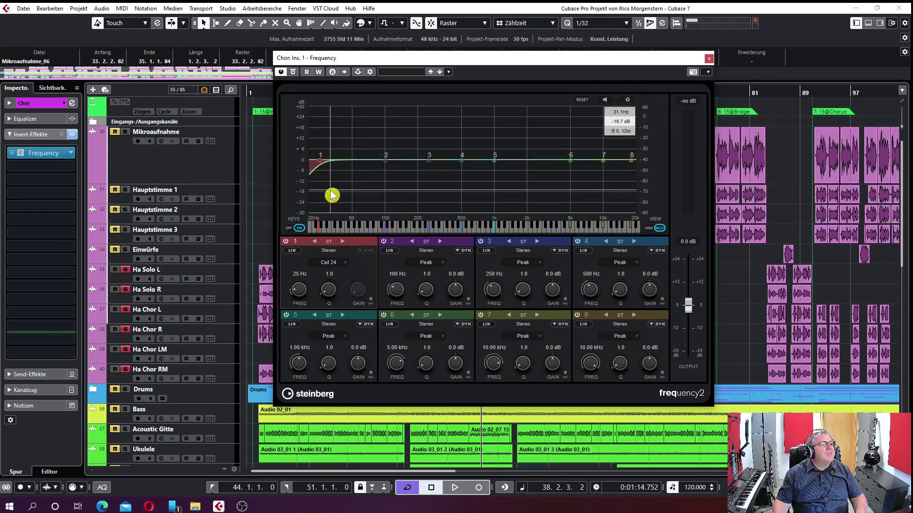
{"action": "key", "text": "space"}
{"action": "left_click_drag", "start_coordinate": [321, 168], "coordinate": [434, 131]}
Find the resonance with a narrow boost on band 2, and cut it at 158 Hz by 7.4 dB with Q 17.8
{"action": "left_click_drag", "start_coordinate": [429, 287], "coordinate": [430, 202]}
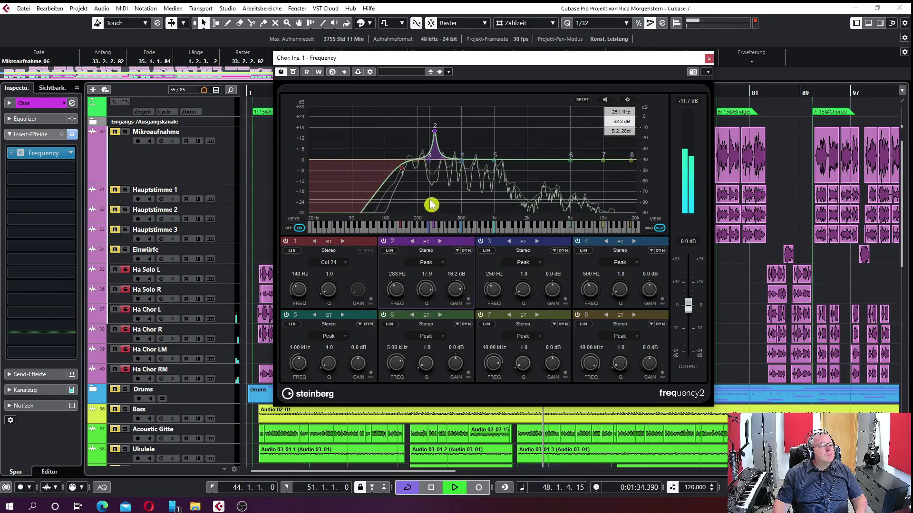
{"action": "left_click_drag", "start_coordinate": [435, 139], "coordinate": [407, 112]}
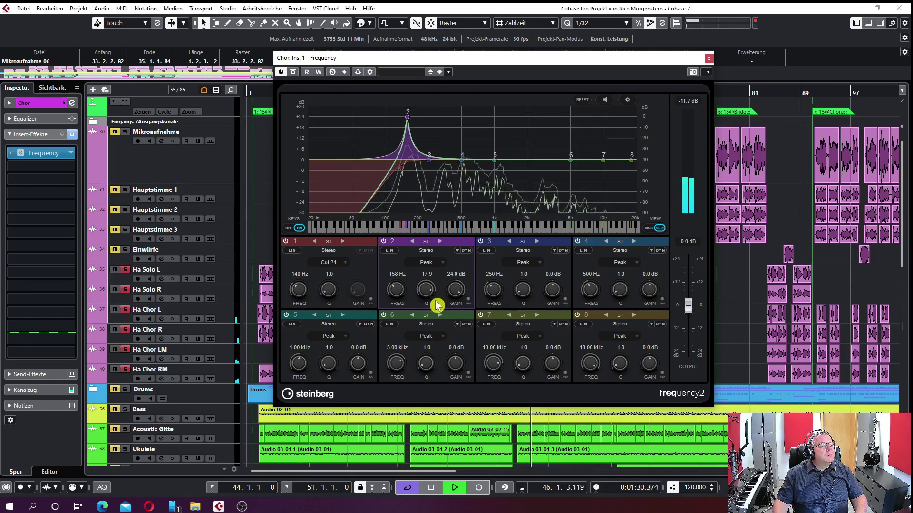
{"action": "scroll", "coordinate": [429, 291], "scroll_direction": "down", "scroll_amount": 1}
{"action": "left_click_drag", "start_coordinate": [457, 289], "coordinate": [464, 357]}
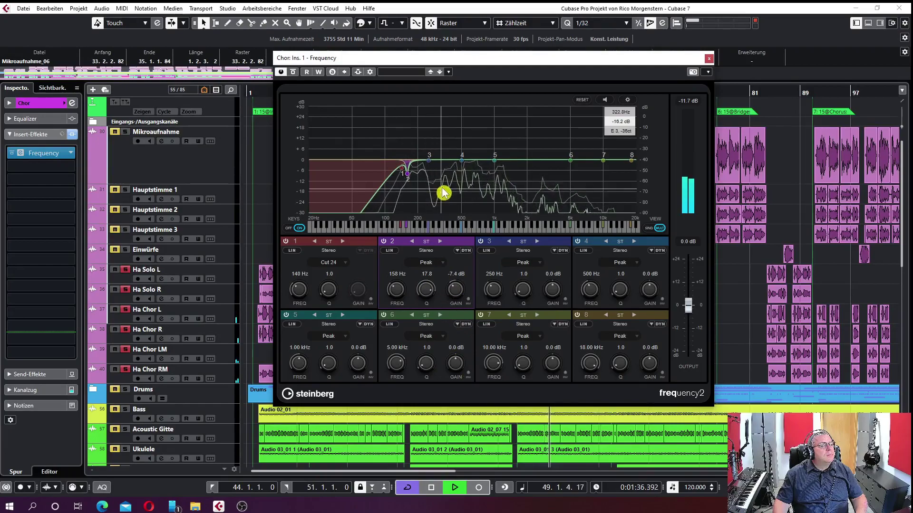
Sweep a narrow boost on band 3 to find the resonance, and cut it at 201 Hz by 6.2 dB with Q 19.4
{"action": "left_click_drag", "start_coordinate": [429, 162], "coordinate": [428, 138]}
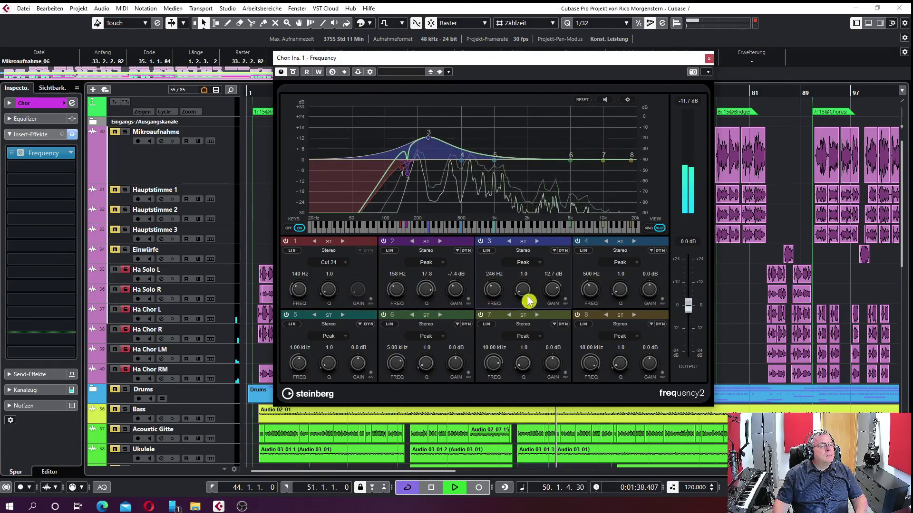
{"action": "left_click_drag", "start_coordinate": [528, 300], "coordinate": [524, 210]}
{"action": "left_click_drag", "start_coordinate": [430, 138], "coordinate": [417, 112]}
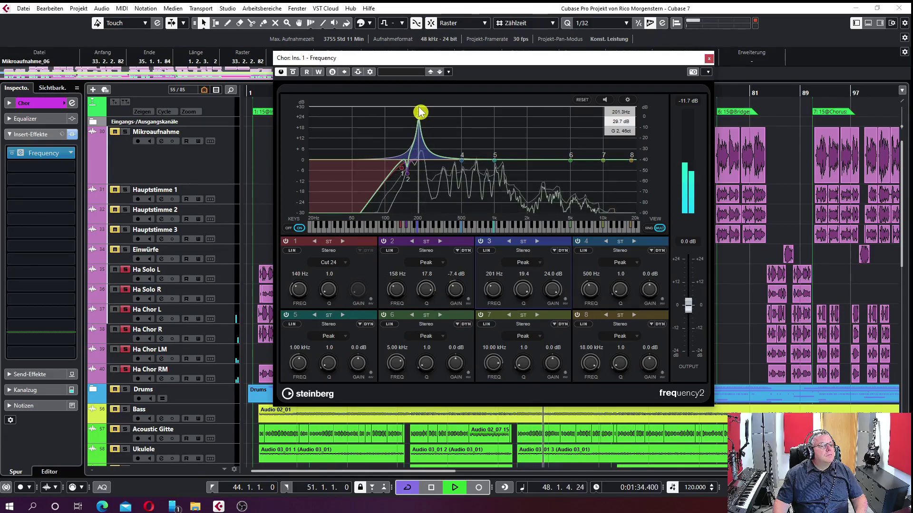
{"action": "left_click_drag", "start_coordinate": [556, 293], "coordinate": [582, 377]}
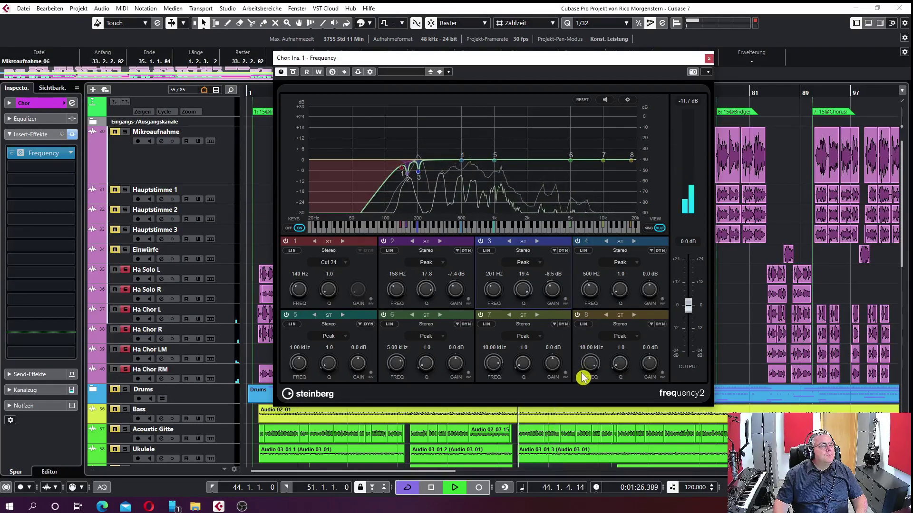
Sweep a narrow boost on band 4, cut it at 329 Hz by 6.5 dB with Q 20, and set band 3's gain to -3.8 dB
{"action": "left_click_drag", "start_coordinate": [461, 159], "coordinate": [455, 126]}
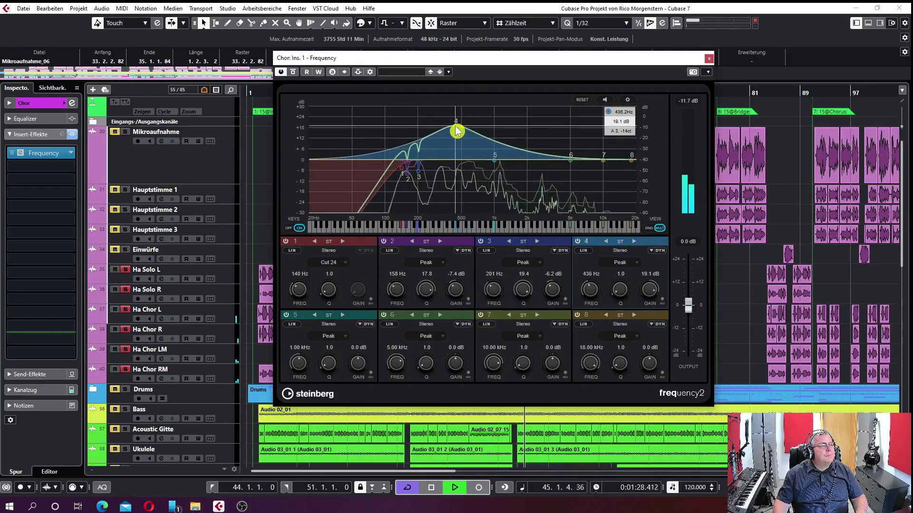
{"action": "left_click_drag", "start_coordinate": [622, 291], "coordinate": [605, 232]}
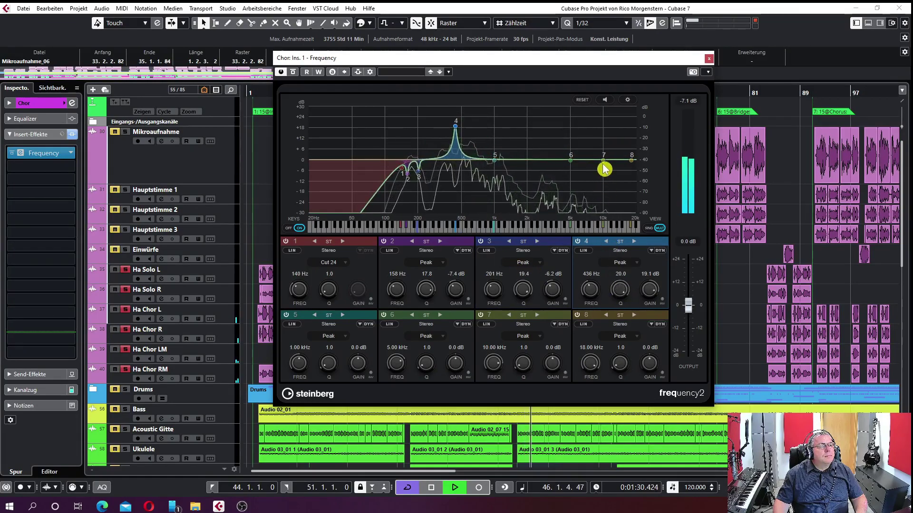
{"action": "left_click_drag", "start_coordinate": [604, 160], "coordinate": [602, 157]}
{"action": "left_click_drag", "start_coordinate": [455, 127], "coordinate": [446, 113]}
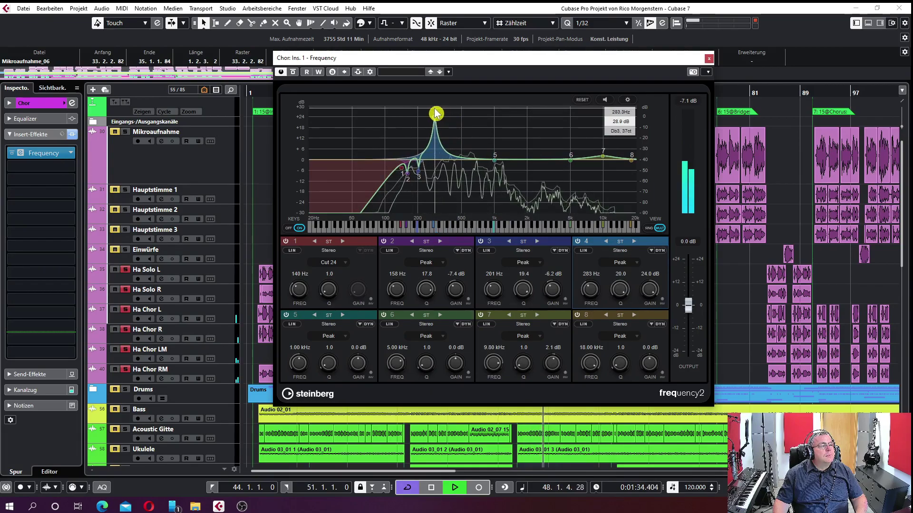
{"action": "left_click_drag", "start_coordinate": [432, 113], "coordinate": [447, 114]}
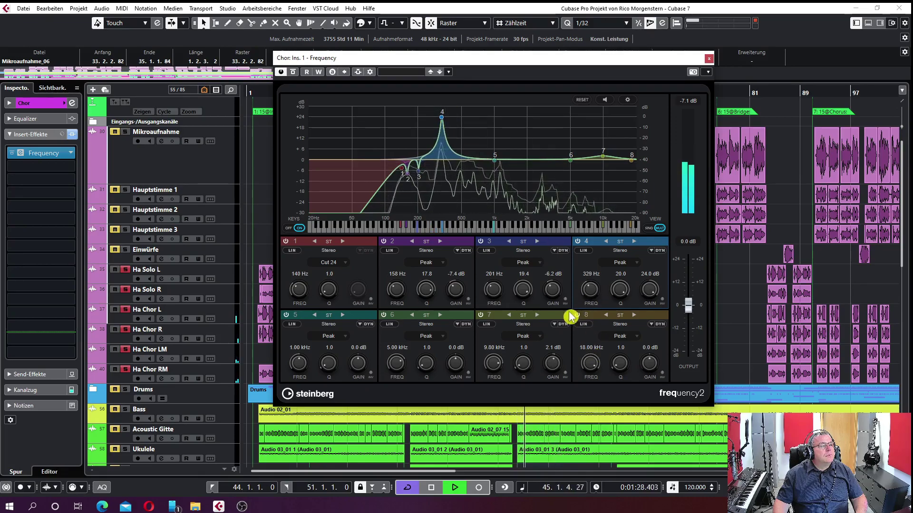
{"action": "mouse_move", "coordinate": [553, 289]}
{"action": "left_mouse_down"}
{"action": "mouse_move", "coordinate": [562, 322]}
{"action": "mouse_move", "coordinate": [562, 291]}
{"action": "left_mouse_up"}
{"action": "left_click_drag", "start_coordinate": [650, 290], "coordinate": [669, 370]}
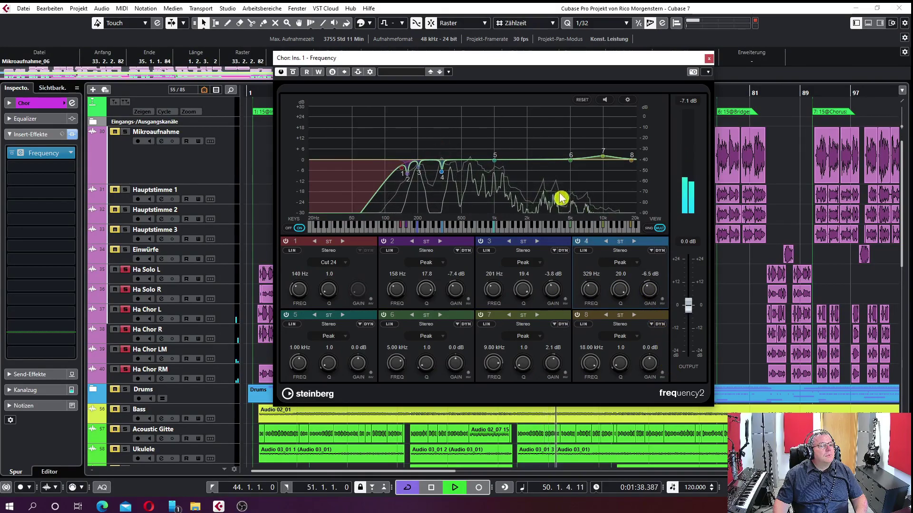
Lower band 5 by 3.2 dB at 492 Hz, and sweep band 6 narrowly to cut 1.28 kHz by 7 dB with Q 17.9
{"action": "left_click_drag", "start_coordinate": [495, 157], "coordinate": [475, 174]}
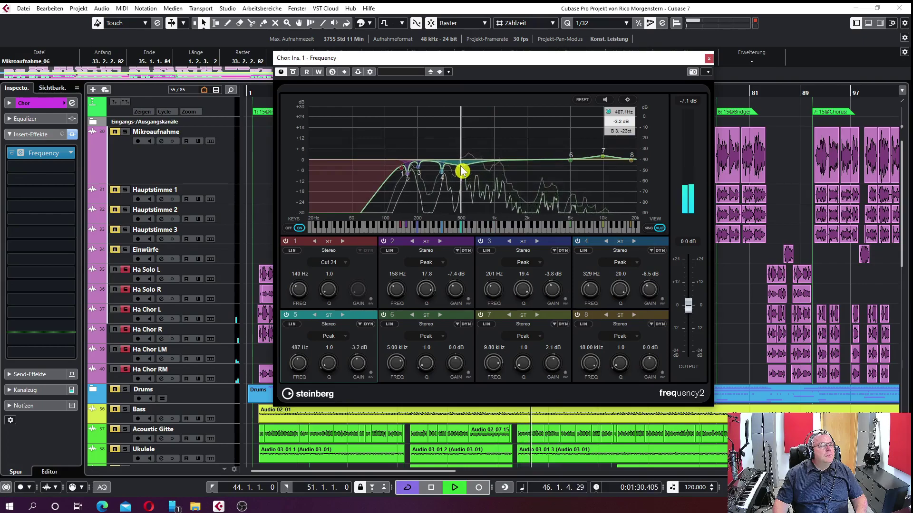
{"action": "left_click_drag", "start_coordinate": [571, 160], "coordinate": [528, 136]}
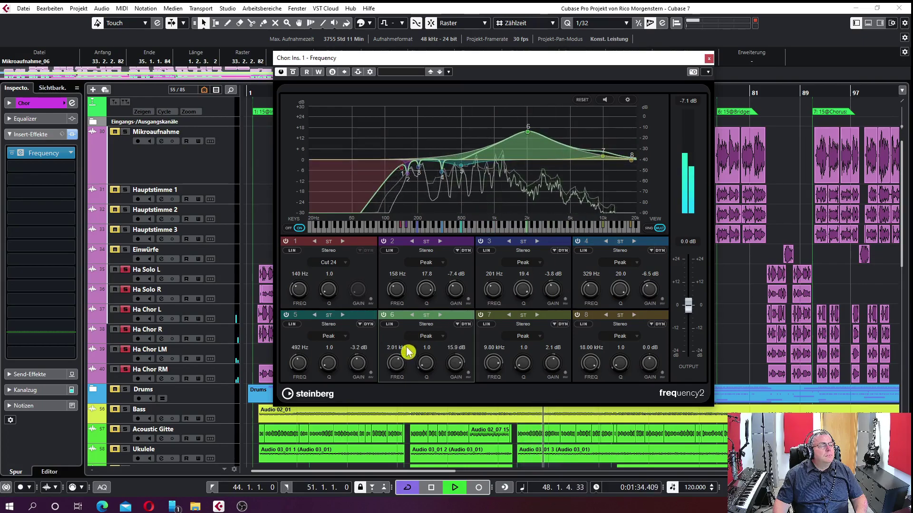
{"action": "left_click_drag", "start_coordinate": [429, 367], "coordinate": [429, 289]}
{"action": "left_click_drag", "start_coordinate": [528, 132], "coordinate": [507, 120]}
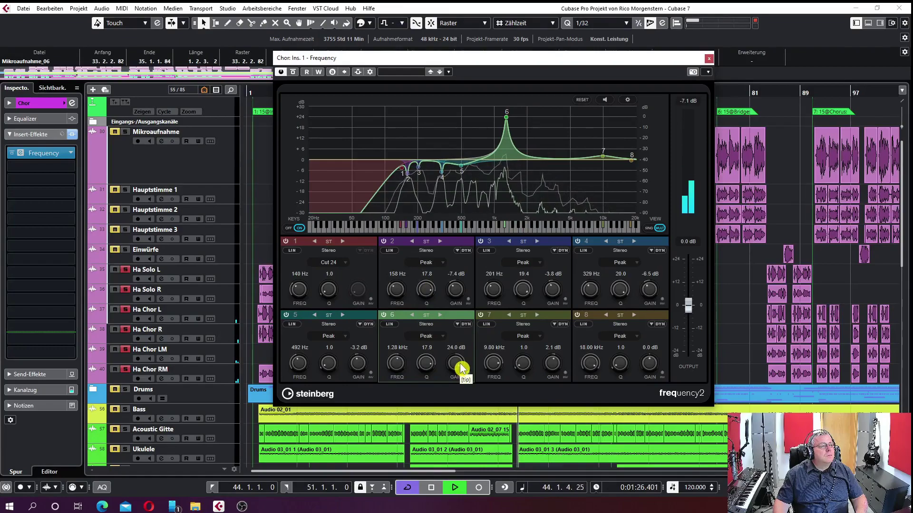
{"action": "left_click_drag", "start_coordinate": [454, 363], "coordinate": [487, 445]}
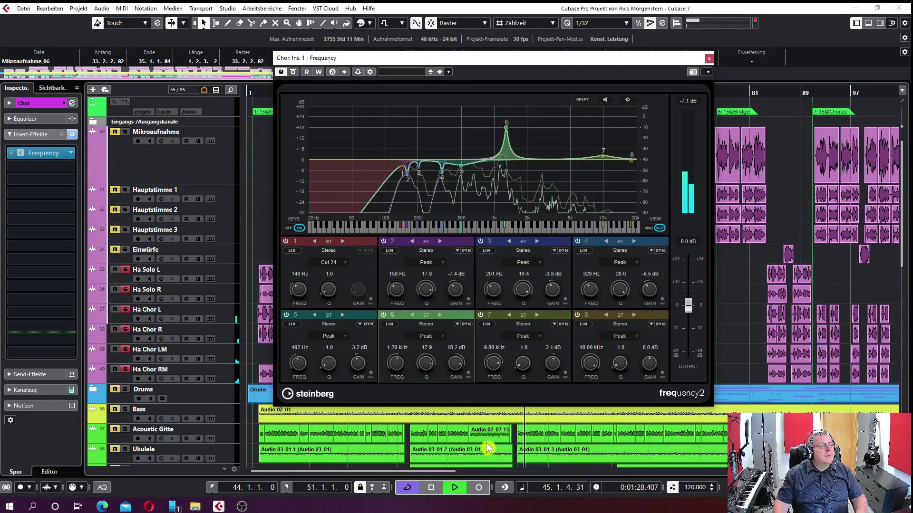
{"action": "left_click_drag", "start_coordinate": [453, 363], "coordinate": [468, 416]}
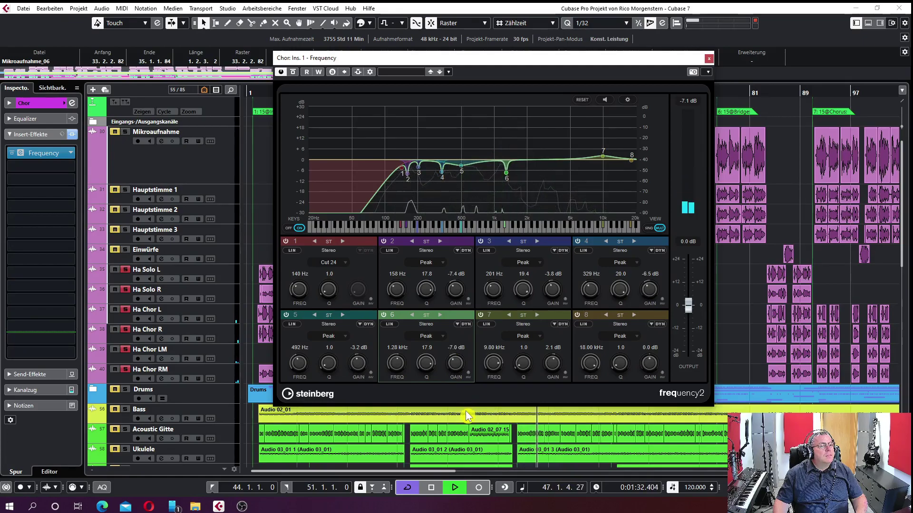
Sweep a narrow boost on band 7, cut it at 2.82 kHz by 5 dB with Q 20, and stop playback
{"action": "left_click_drag", "start_coordinate": [603, 156], "coordinate": [590, 138]}
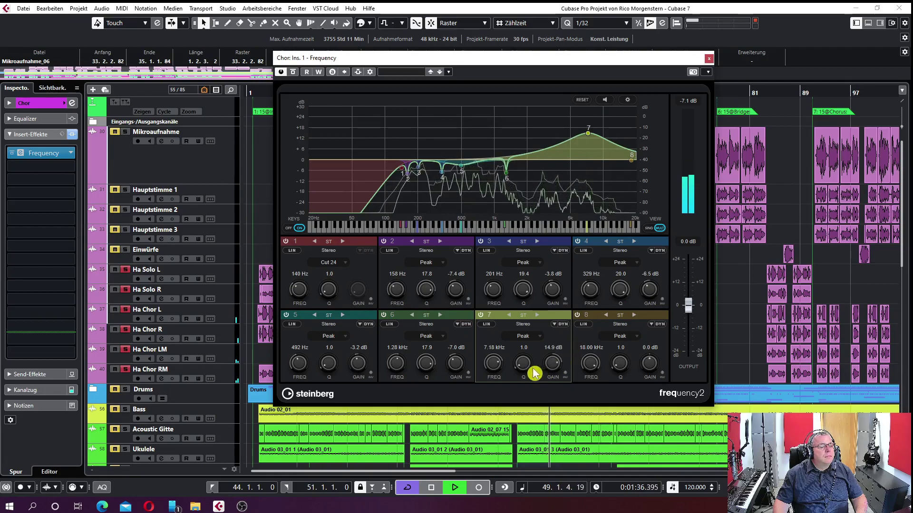
{"action": "left_click_drag", "start_coordinate": [523, 371], "coordinate": [515, 230]}
{"action": "left_click_drag", "start_coordinate": [588, 133], "coordinate": [543, 109]}
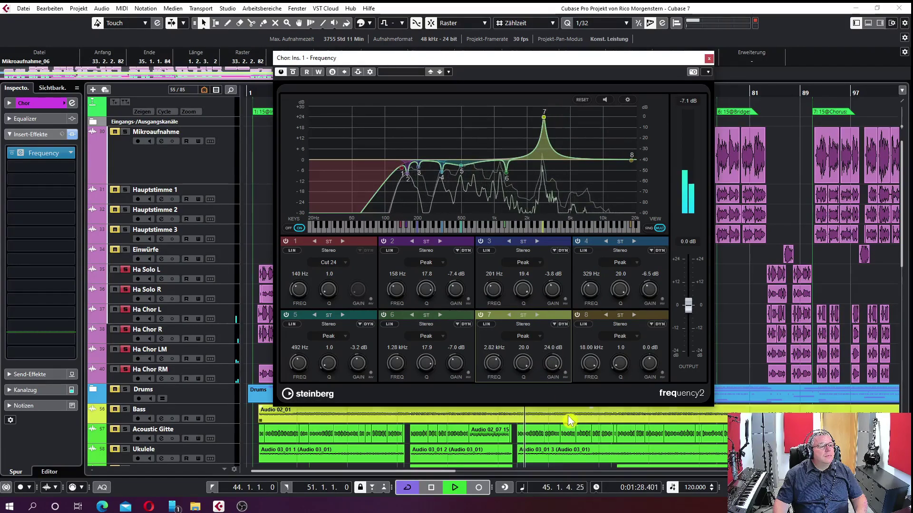
{"action": "left_click_drag", "start_coordinate": [551, 363], "coordinate": [577, 438]}
{"action": "key", "text": "space"}
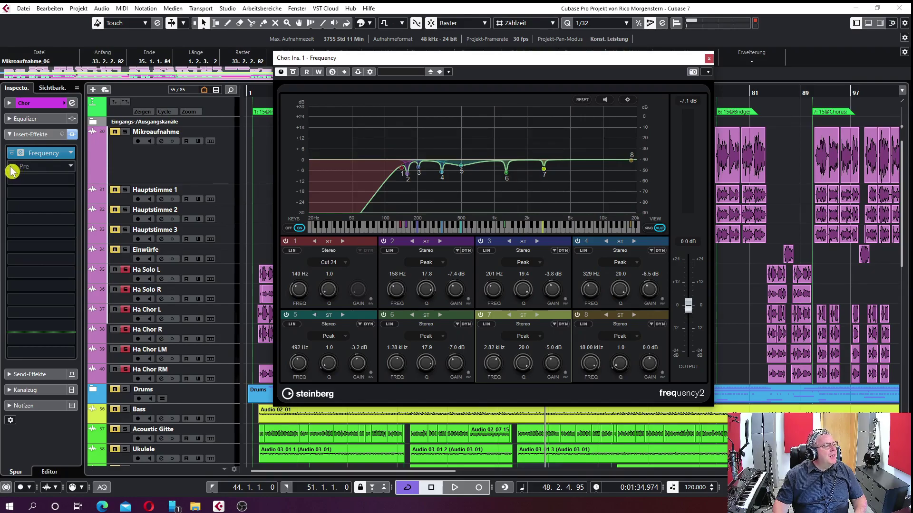
Load the Compressor from the Dynamics effects into the second insert slot of the Chor group
{"action": "mouse_move", "coordinate": [11, 170]}
{"action": "left_mouse_down"}
{"action": "mouse_move", "coordinate": [12, 187]}
{"action": "mouse_move", "coordinate": [12, 170]}
{"action": "left_mouse_up"}
{"action": "left_click", "coordinate": [12, 171]}
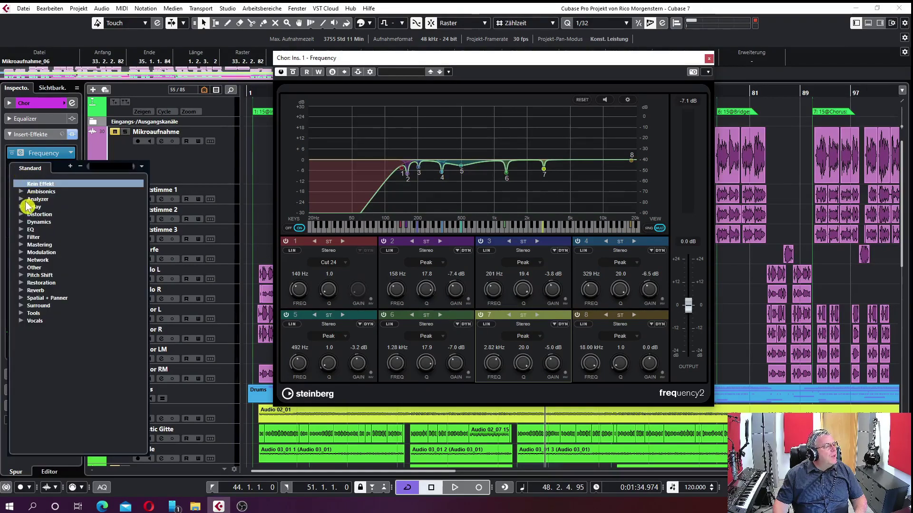
{"action": "left_click", "coordinate": [20, 225]}
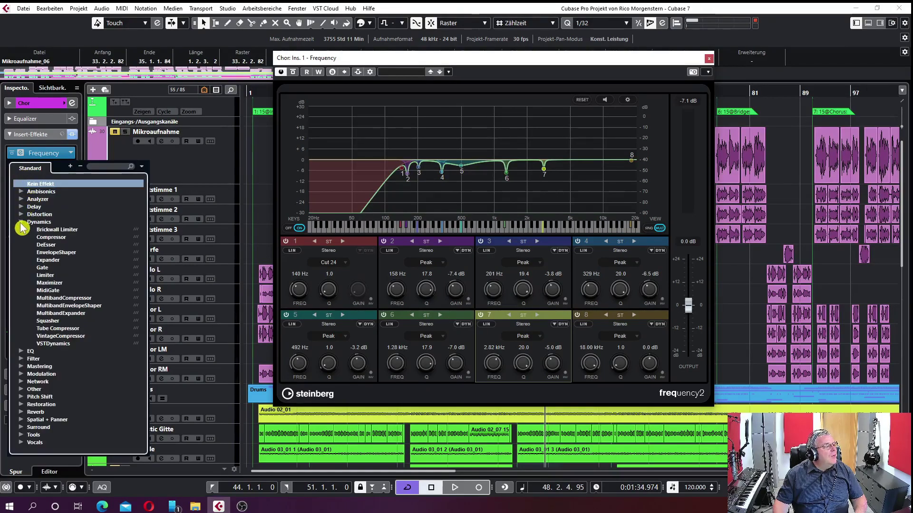
{"action": "left_click", "coordinate": [56, 237]}
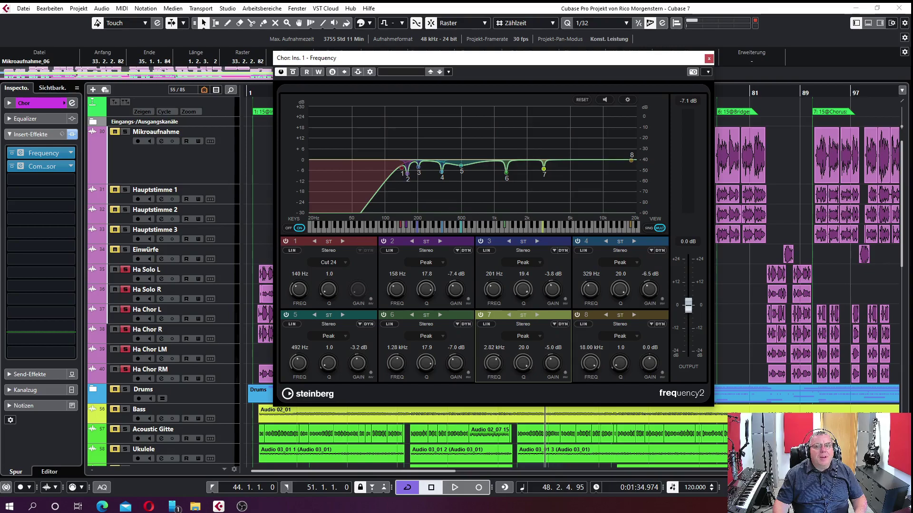